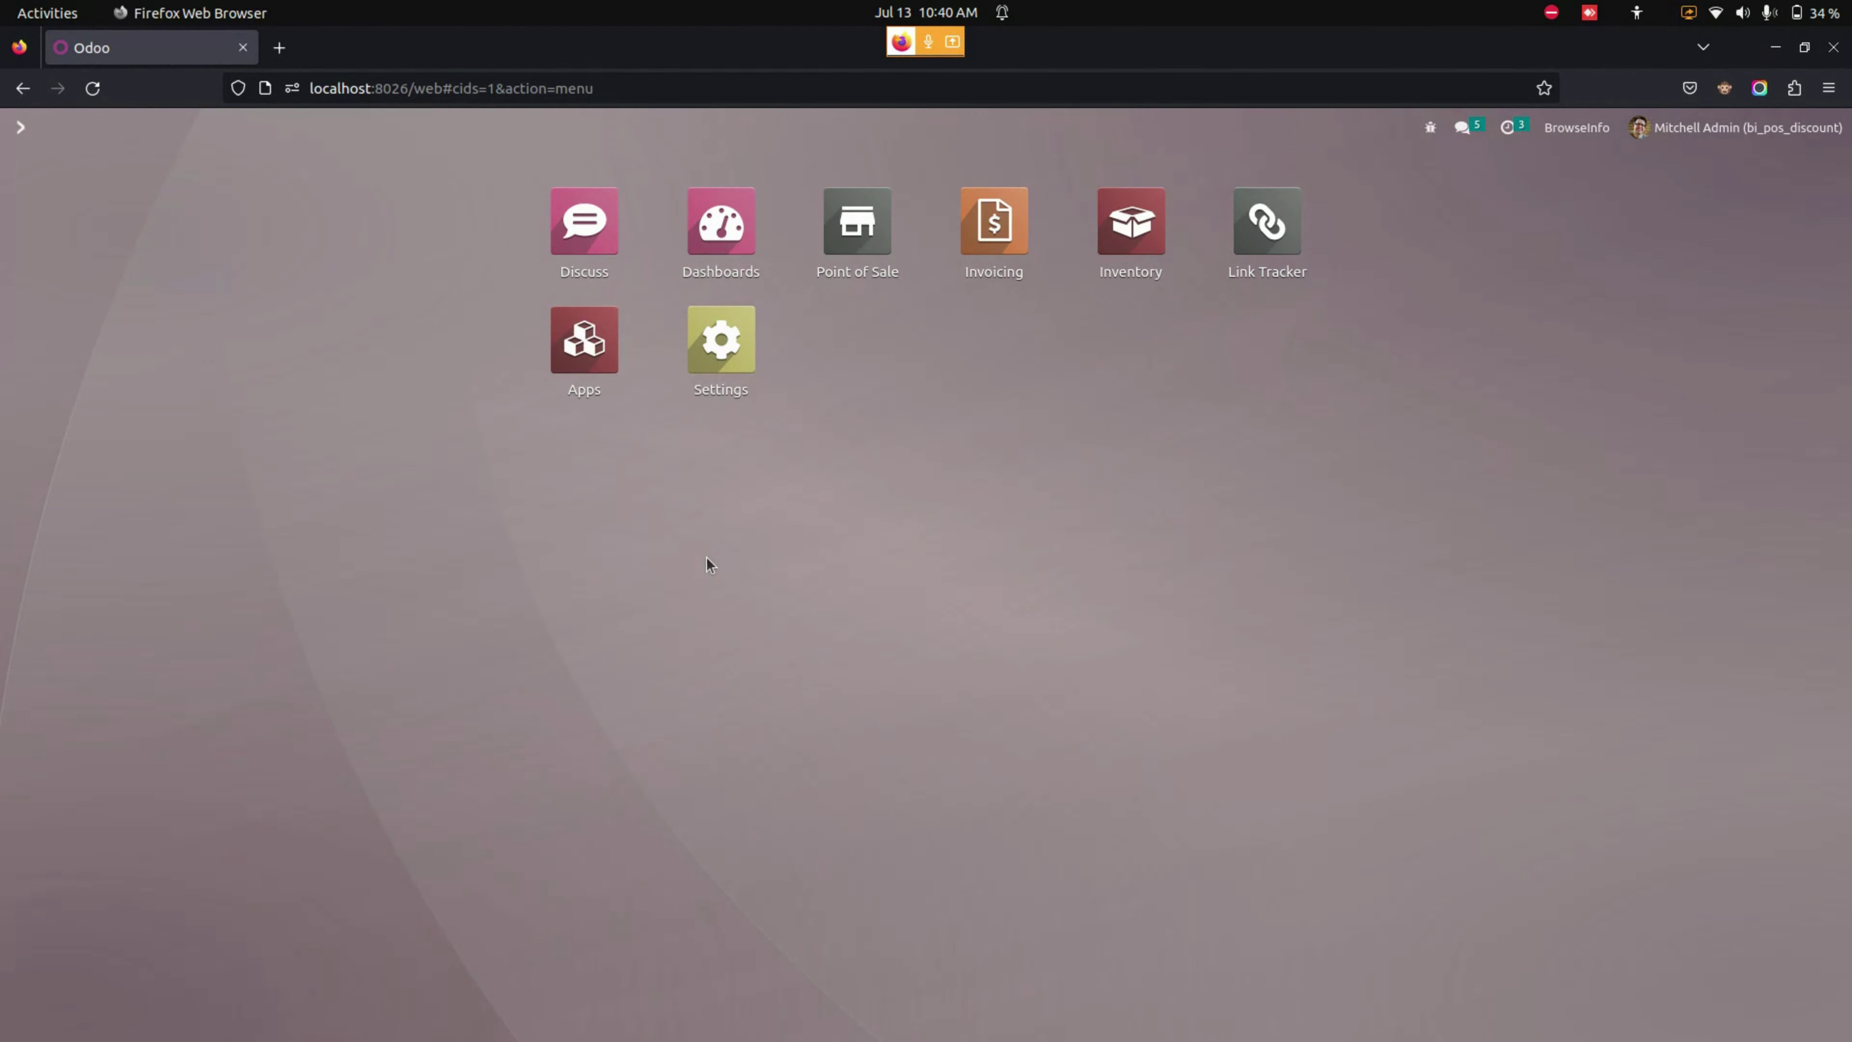
Step: Set the Point of Sale discount type to Fixed in the settings and save the change
click(735, 357)
click(85, 364)
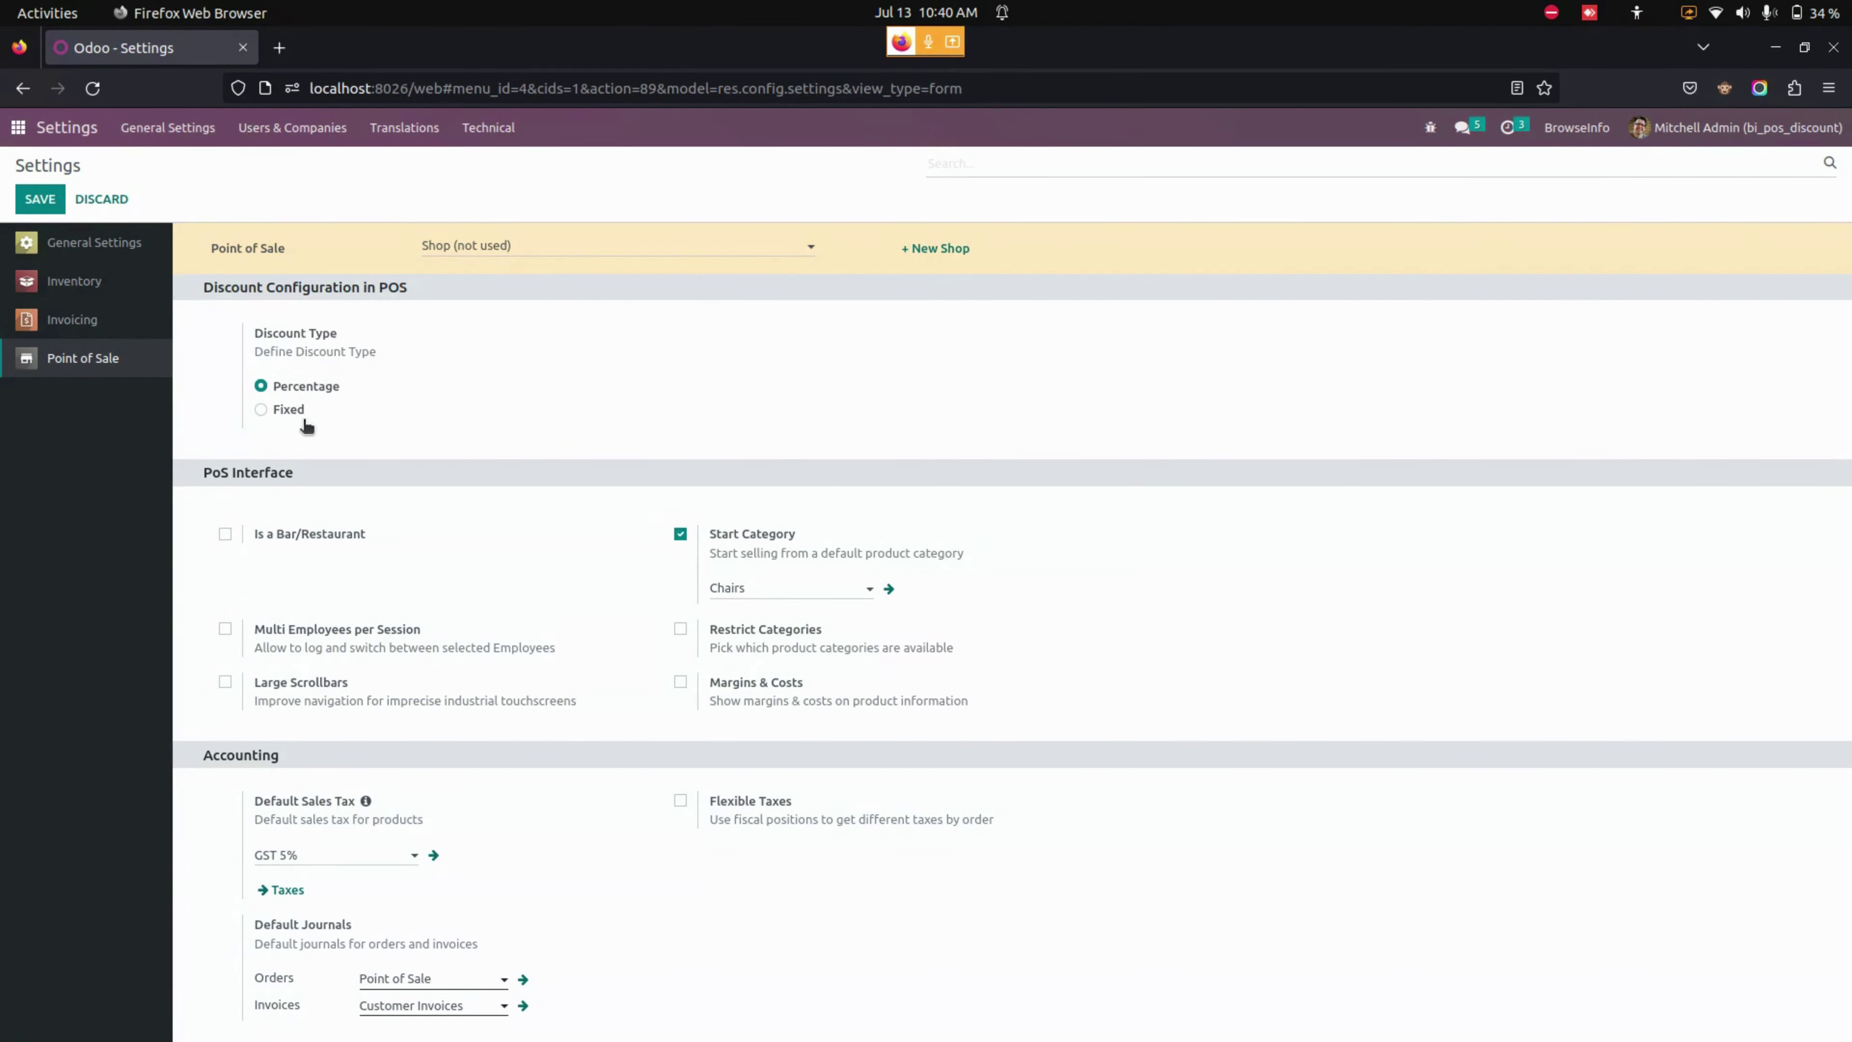
click(289, 410)
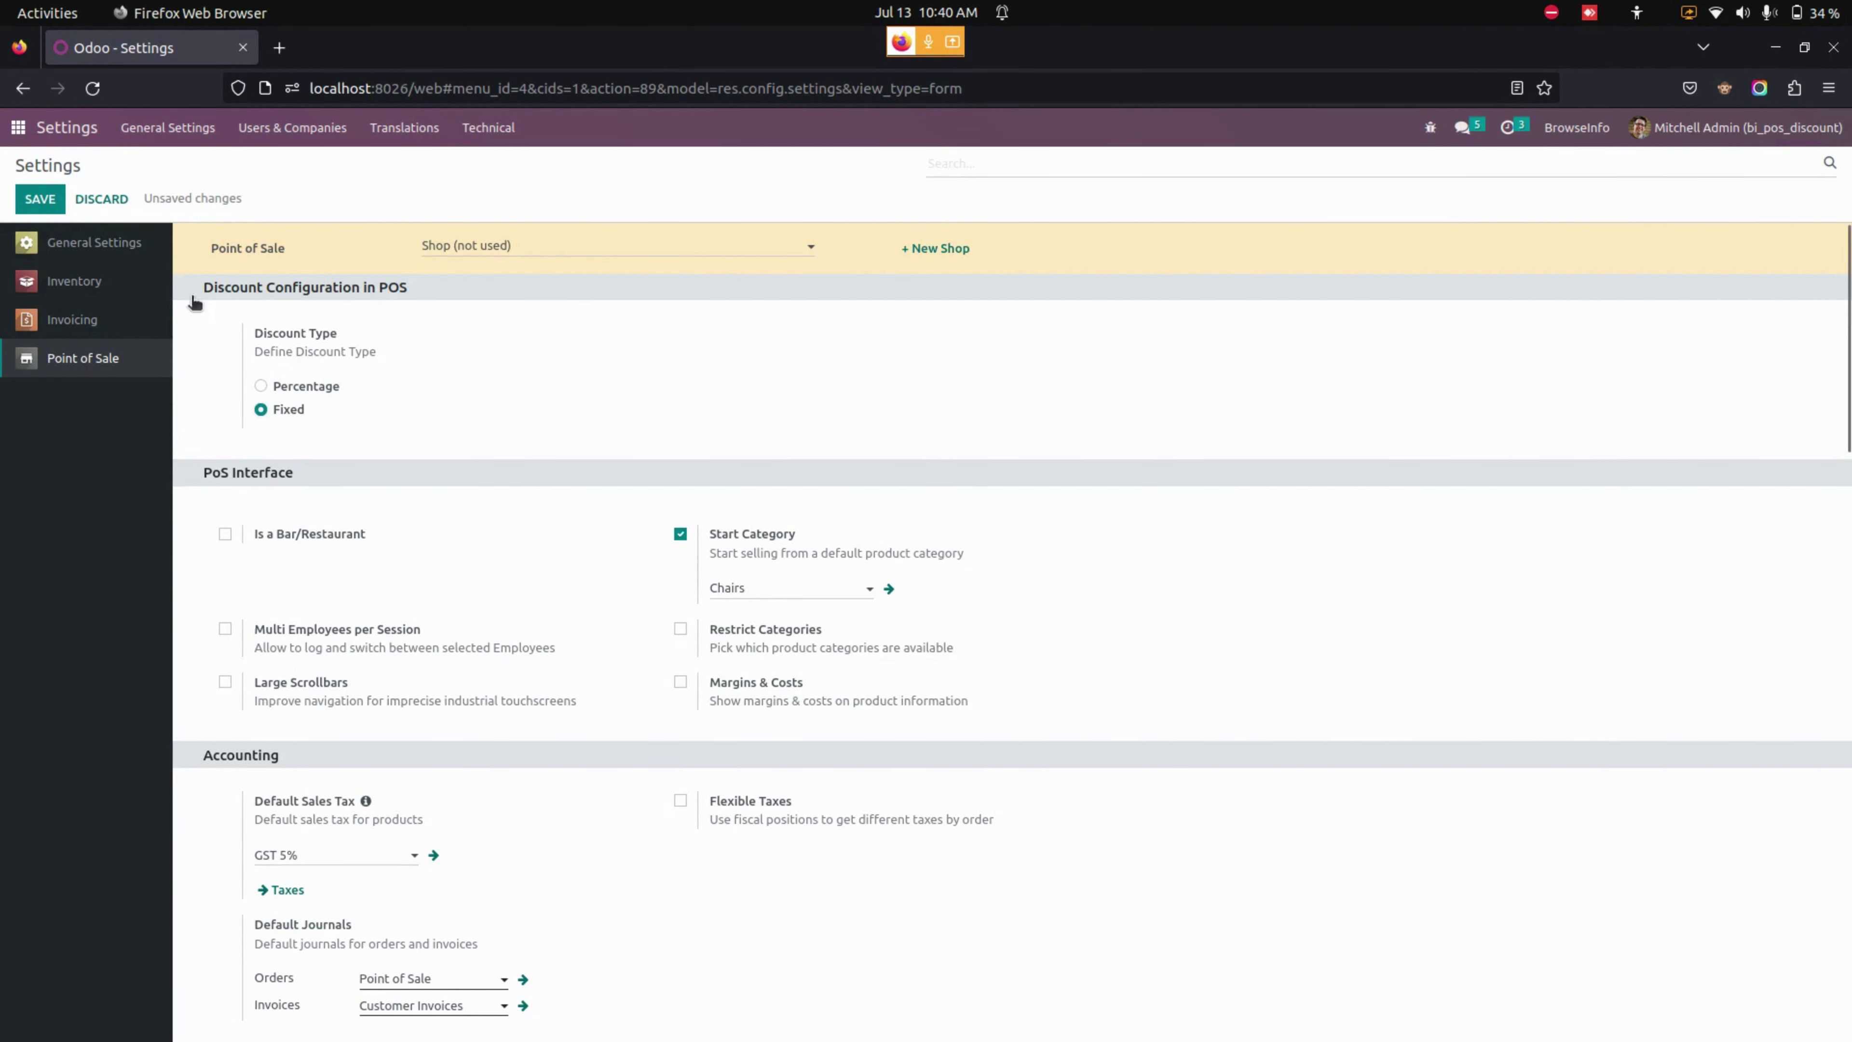
click(47, 201)
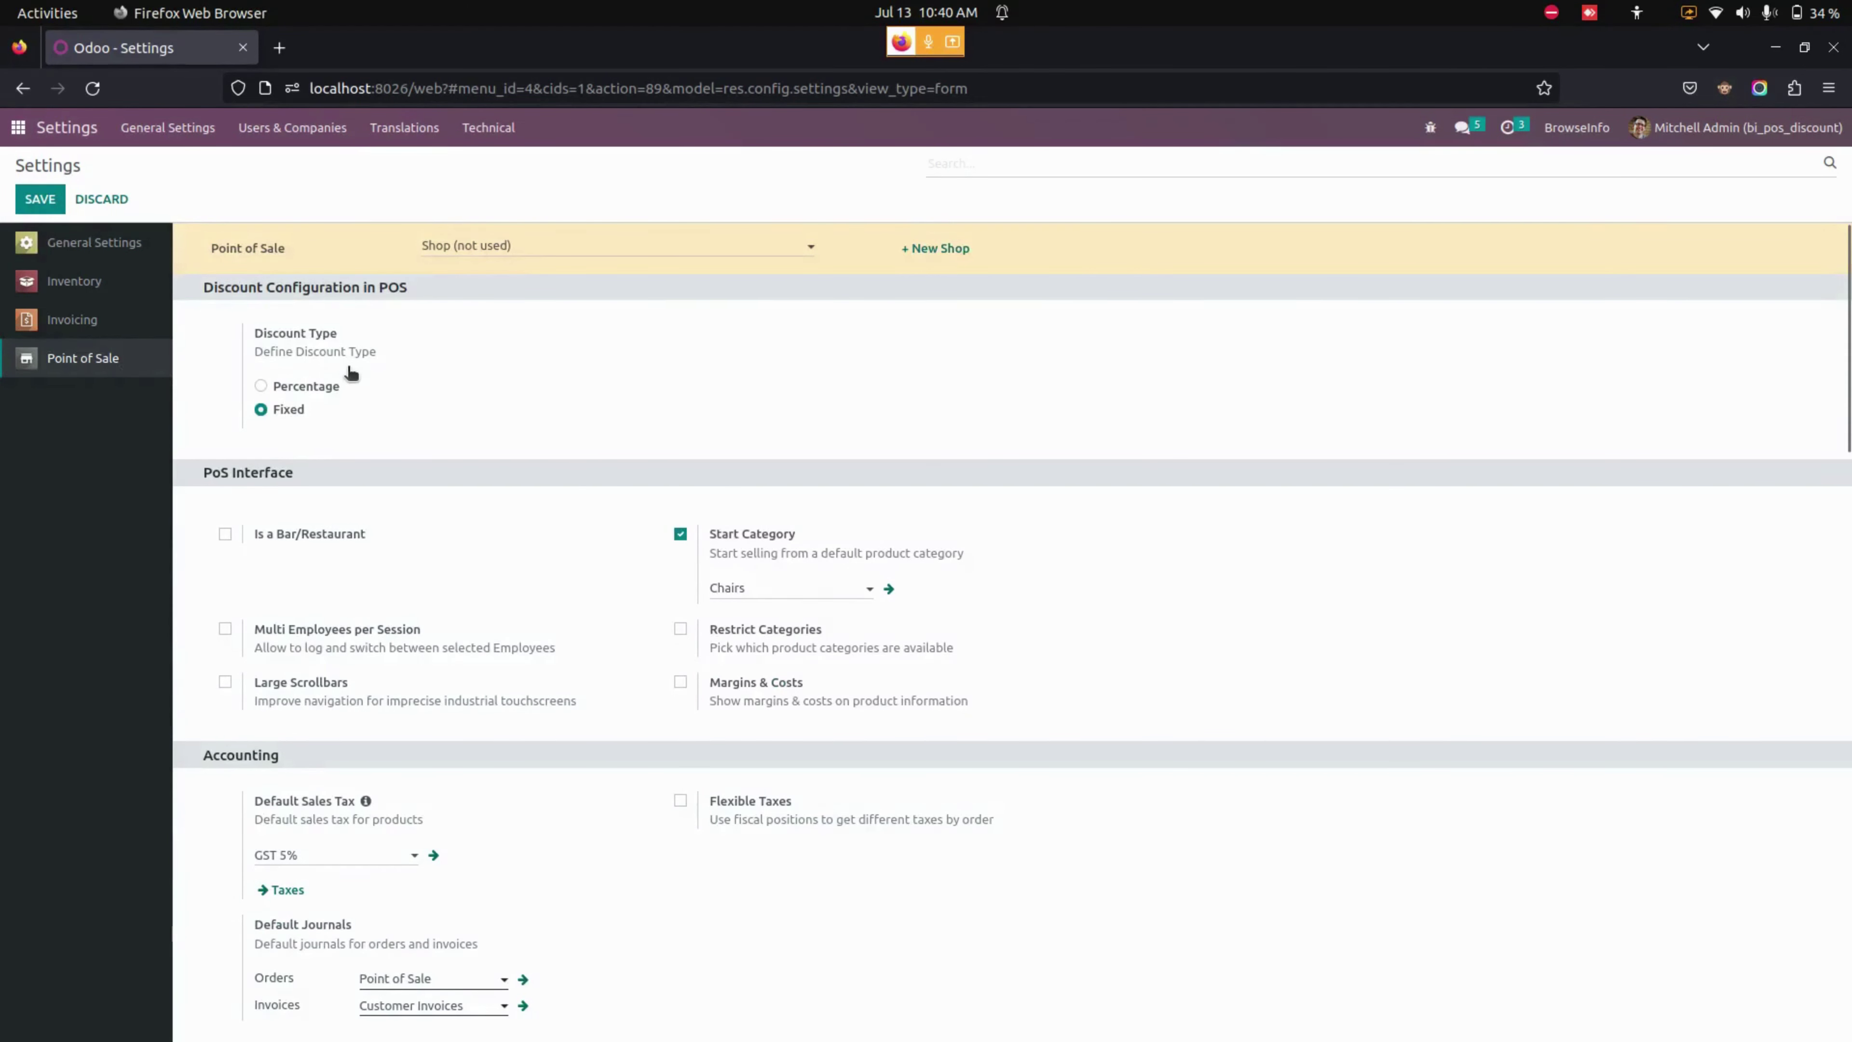
Step: Duplicate the settings page in a second browser tab and start a new Shop point of sale session in the original one
right_click(164, 42)
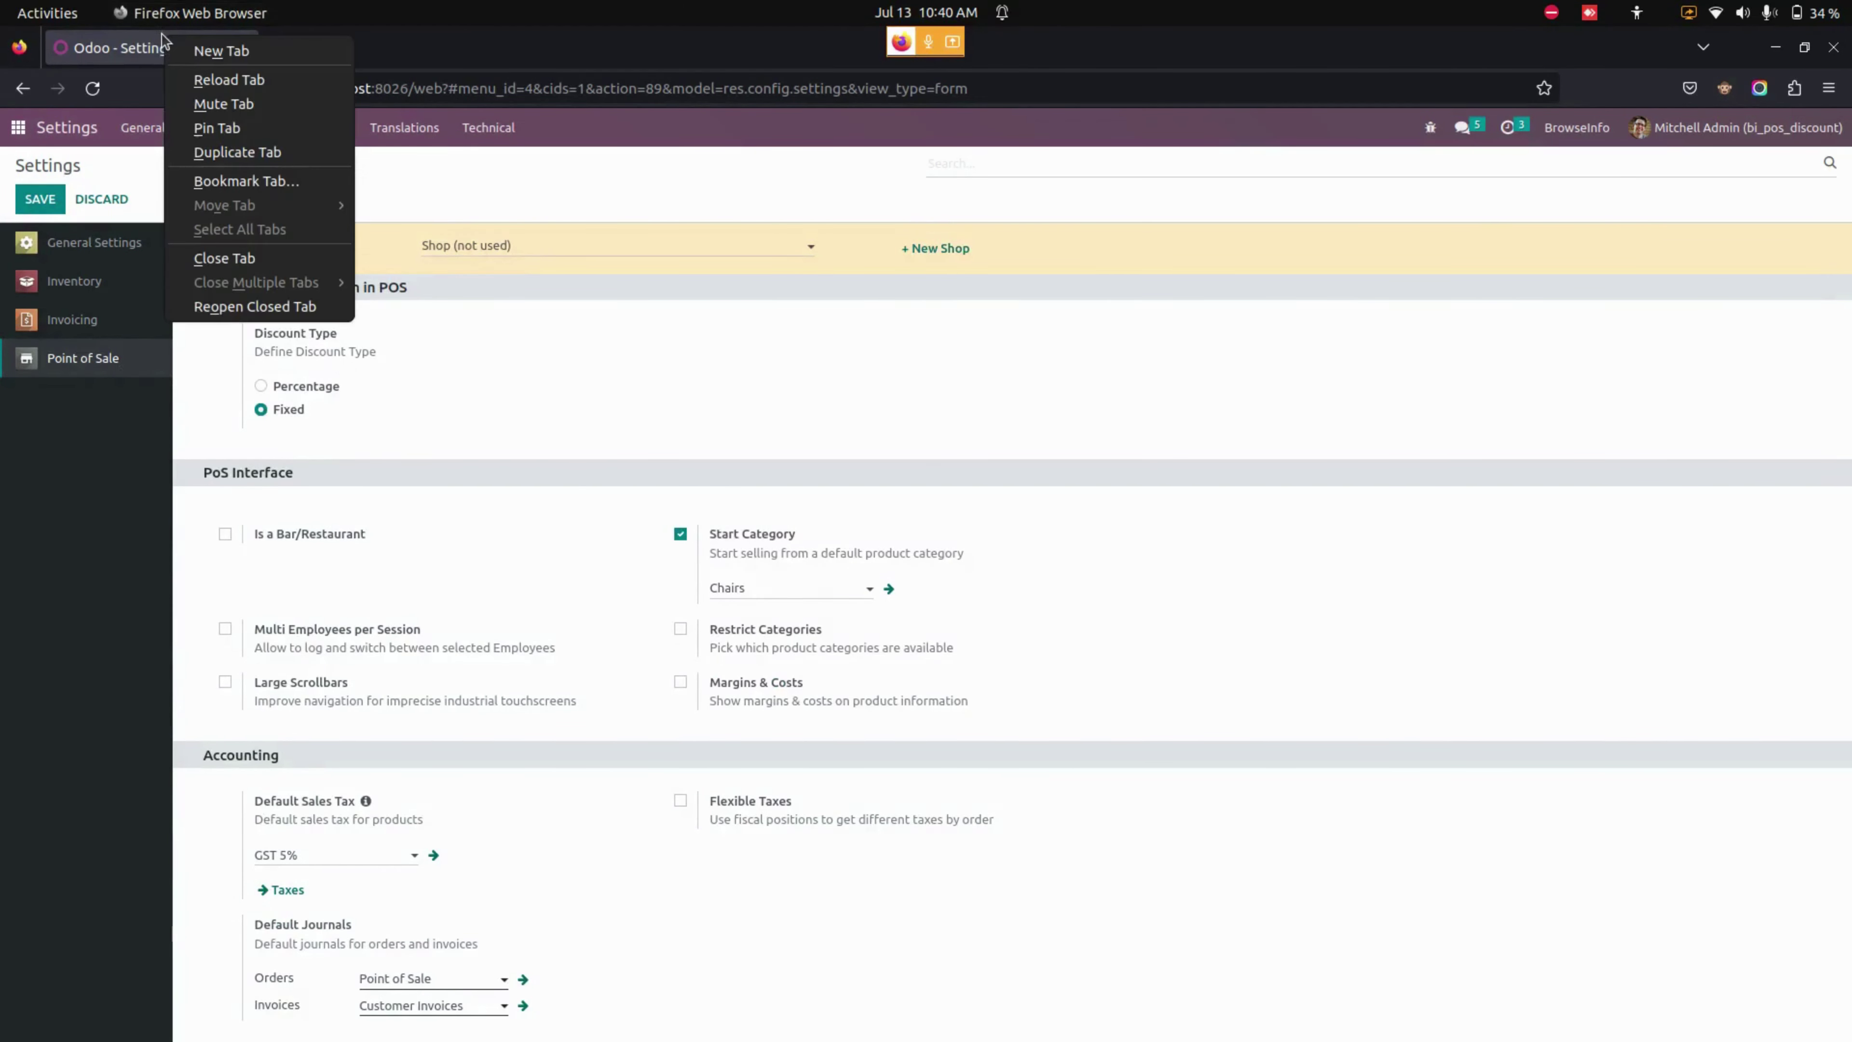
click(237, 152)
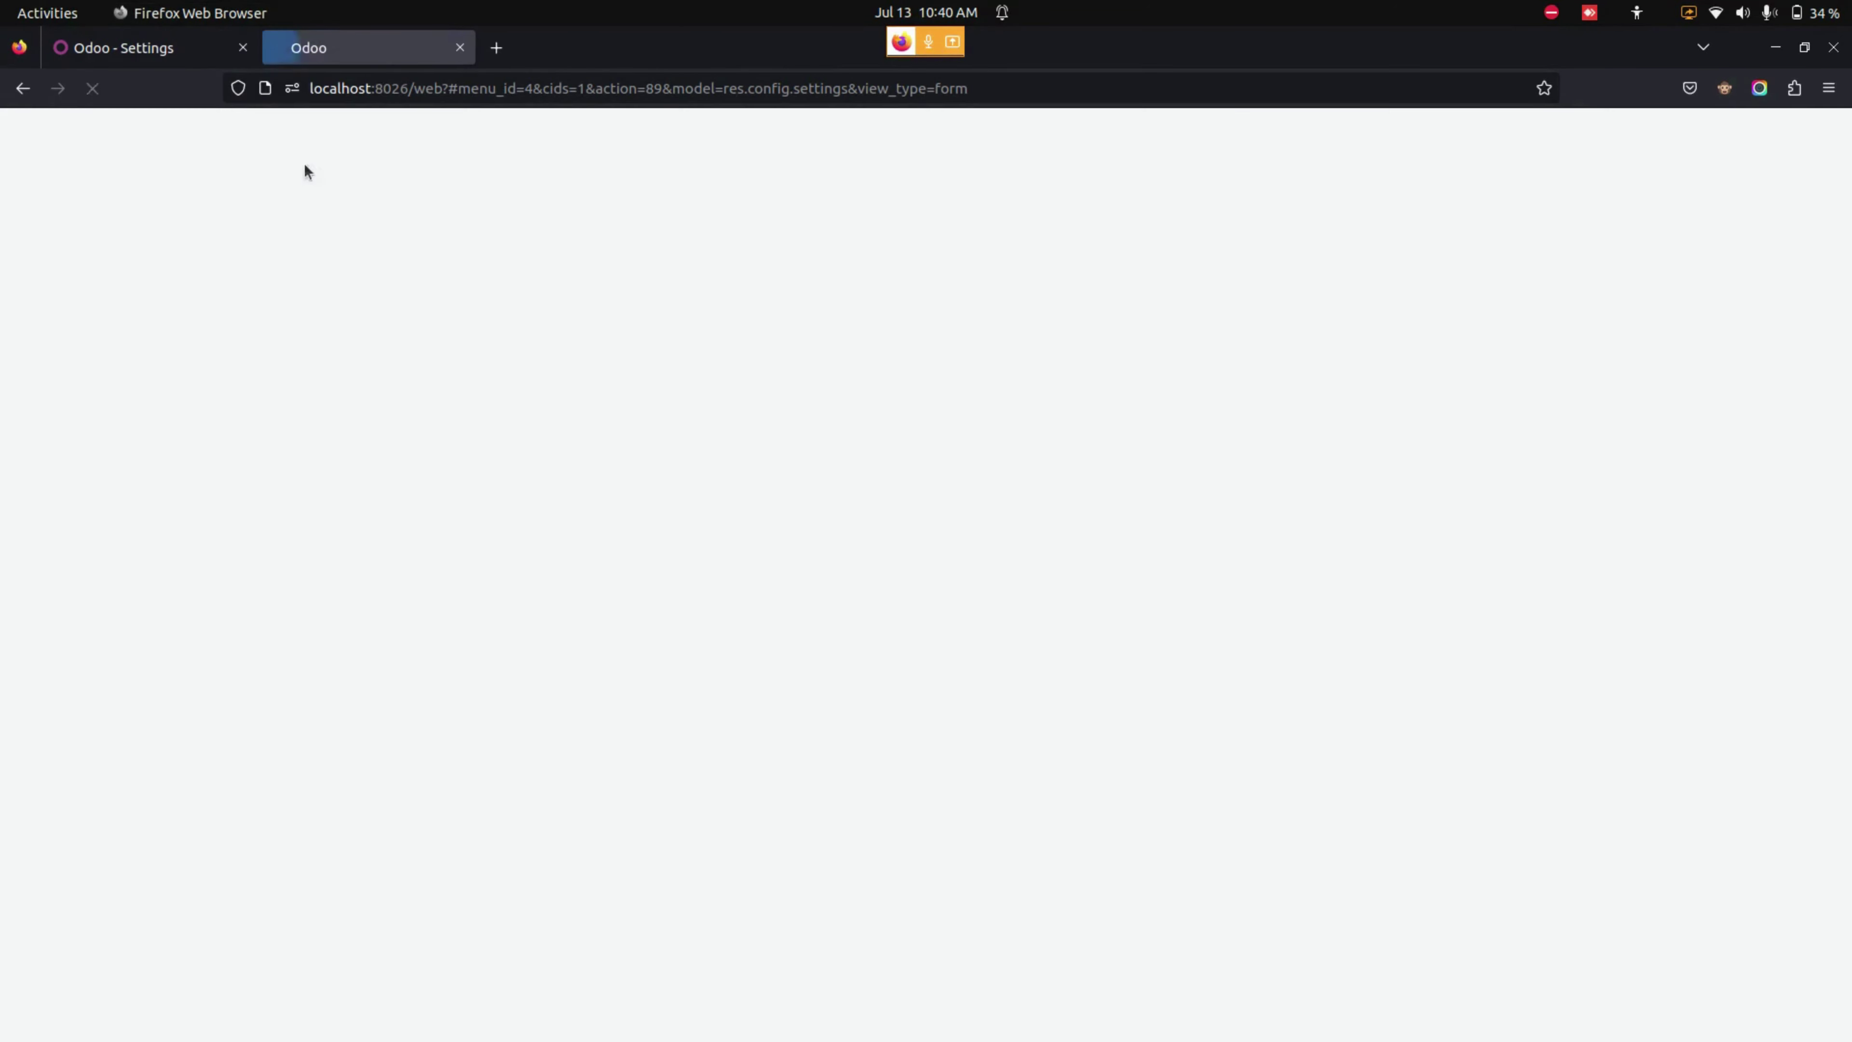
click(175, 56)
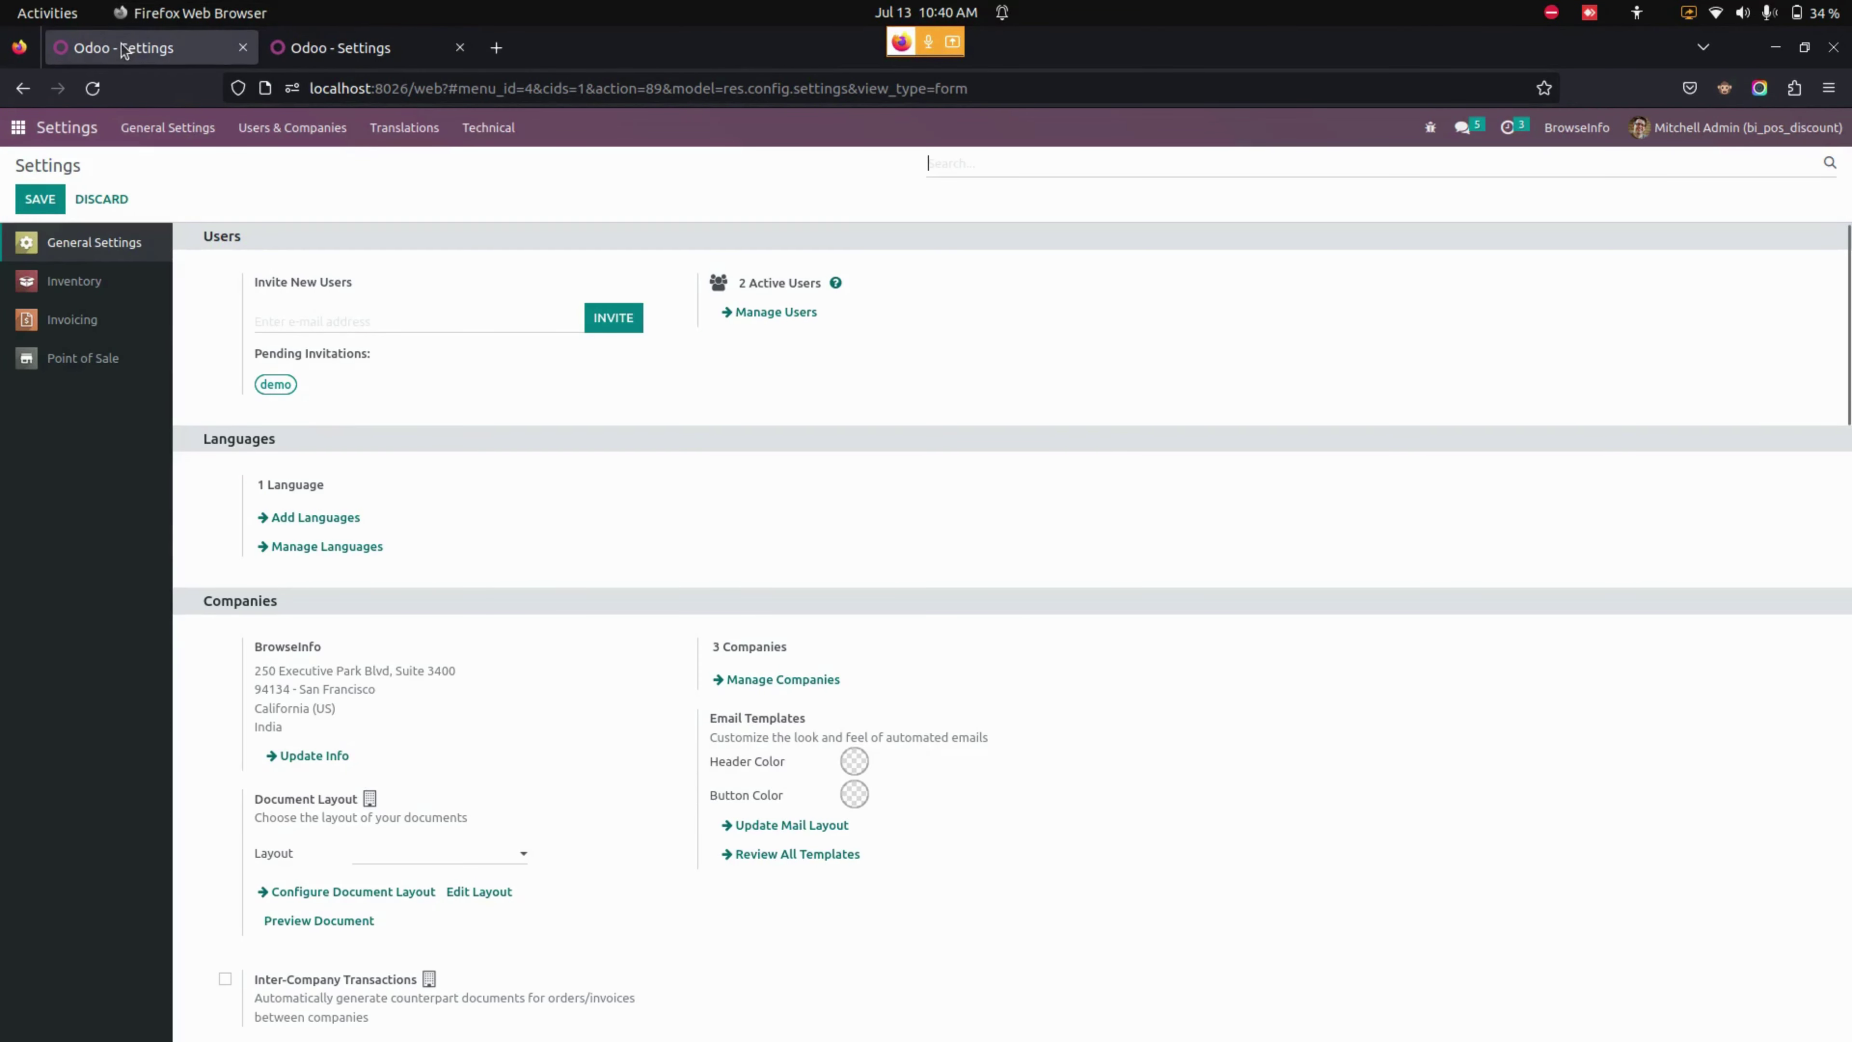
click(18, 129)
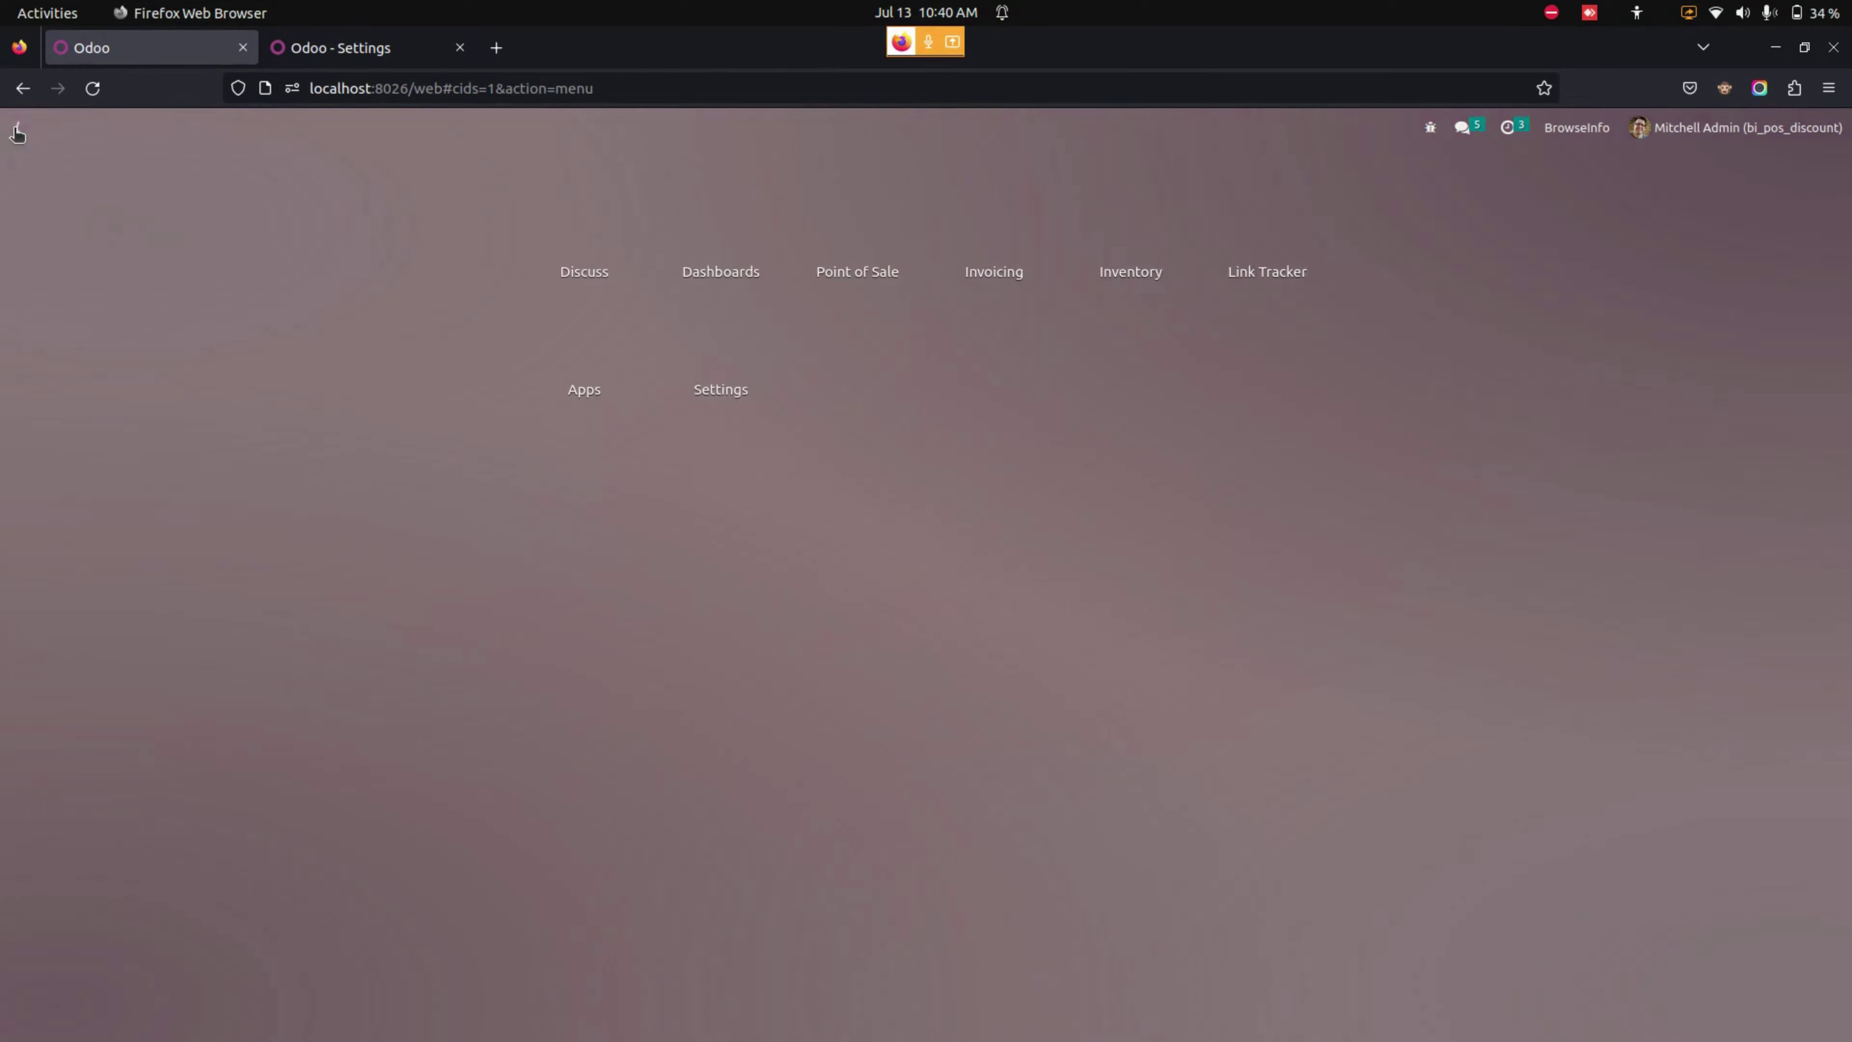
click(861, 232)
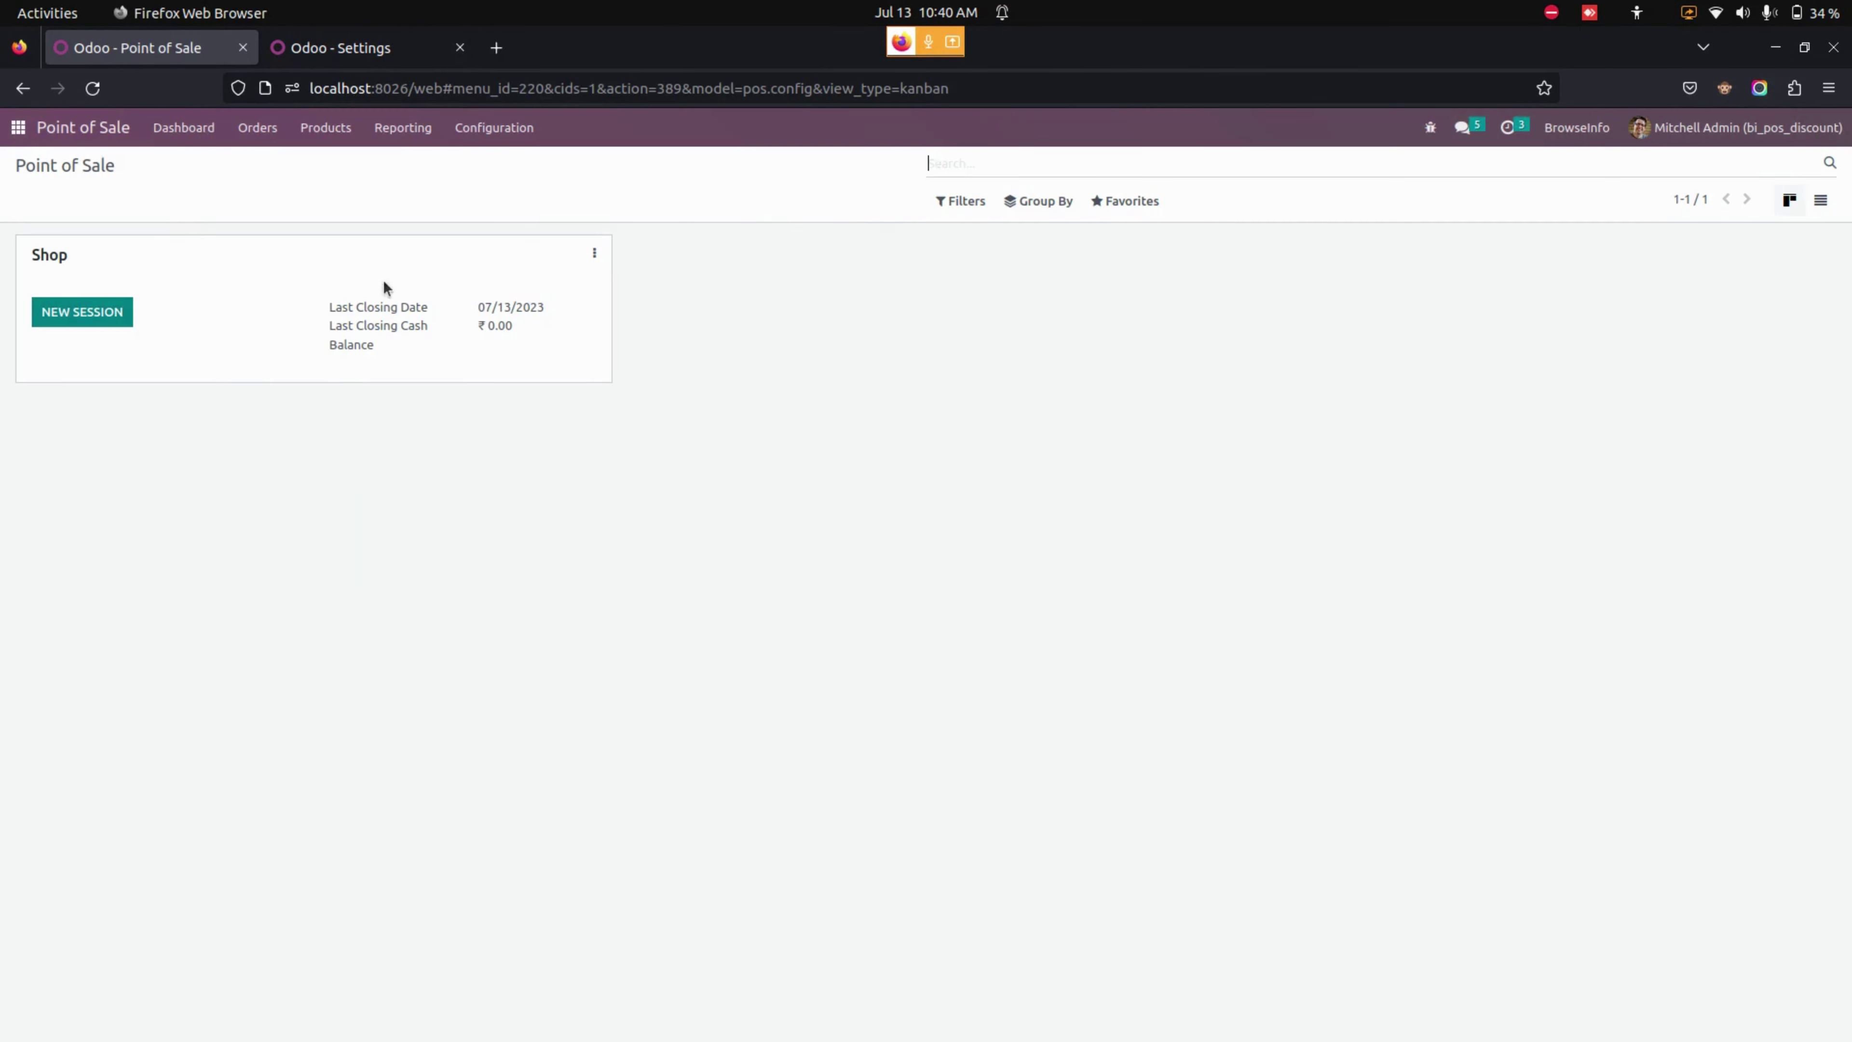
click(82, 312)
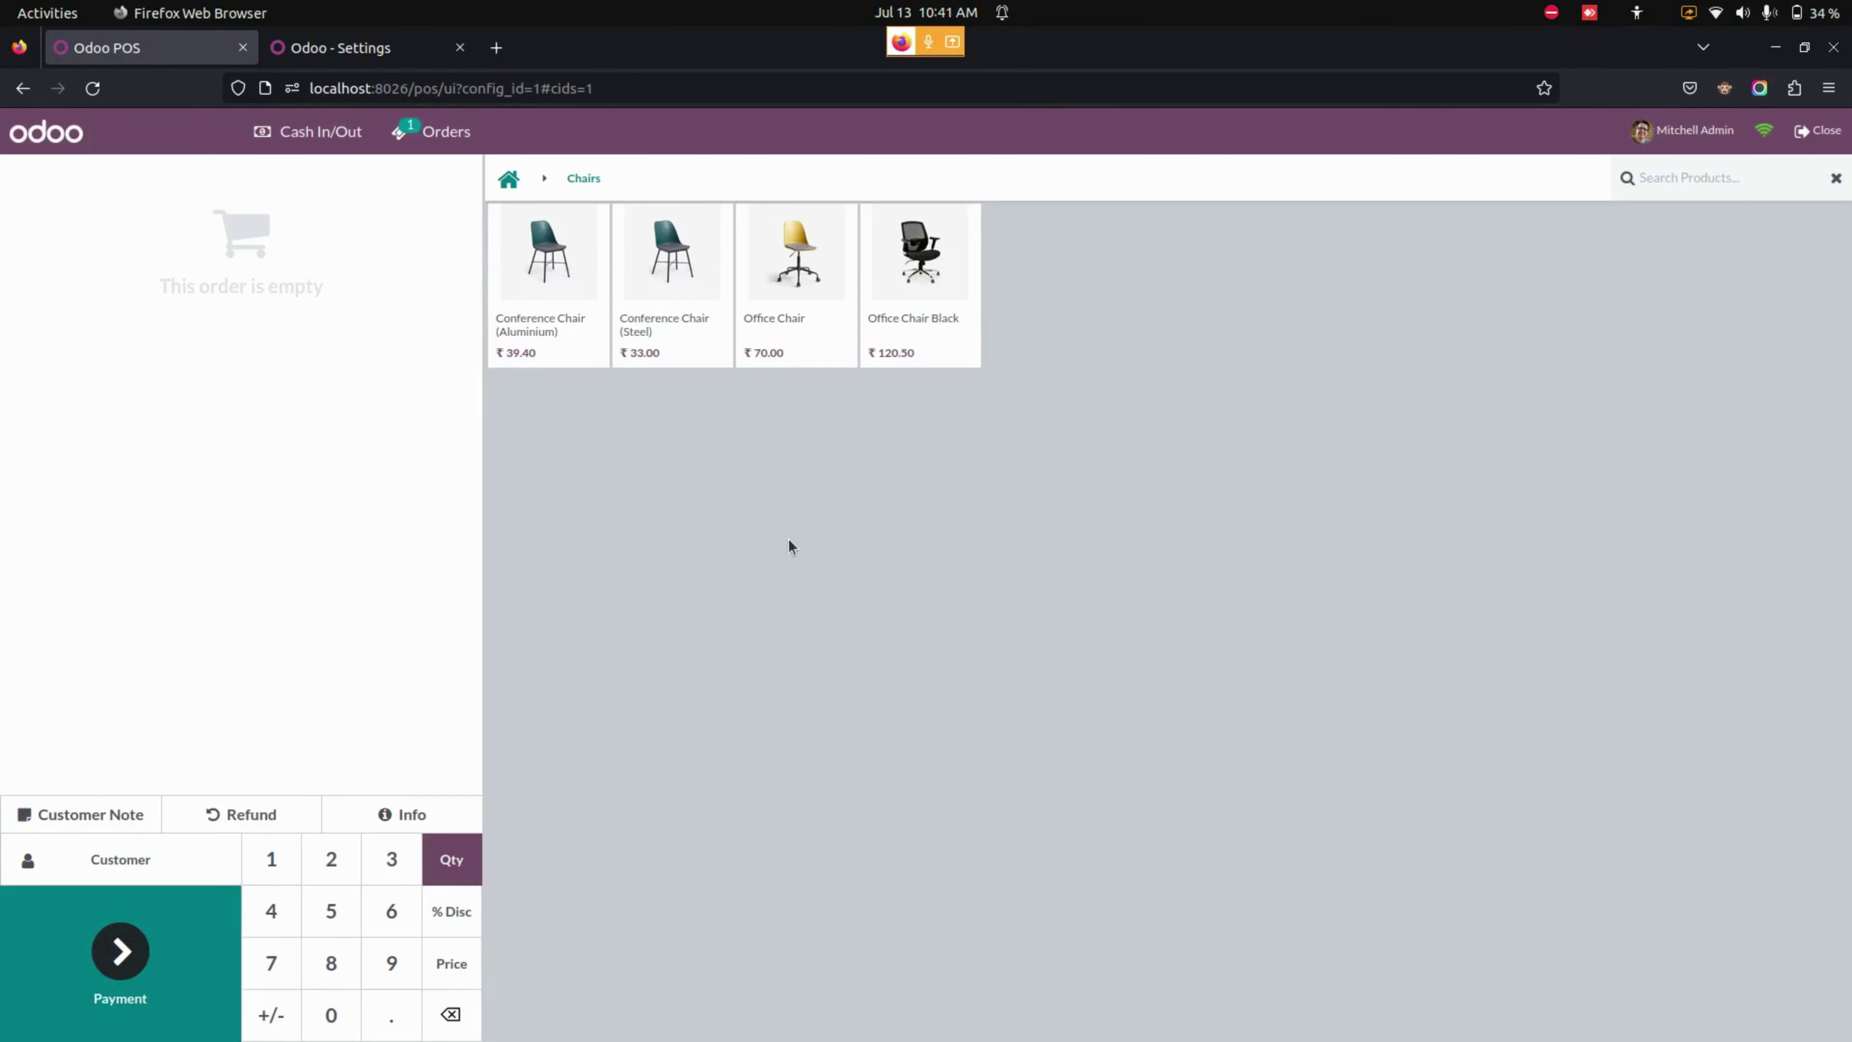
Step: Add one Office Chair Black to the order and give it a fixed discount of 20
click(942, 299)
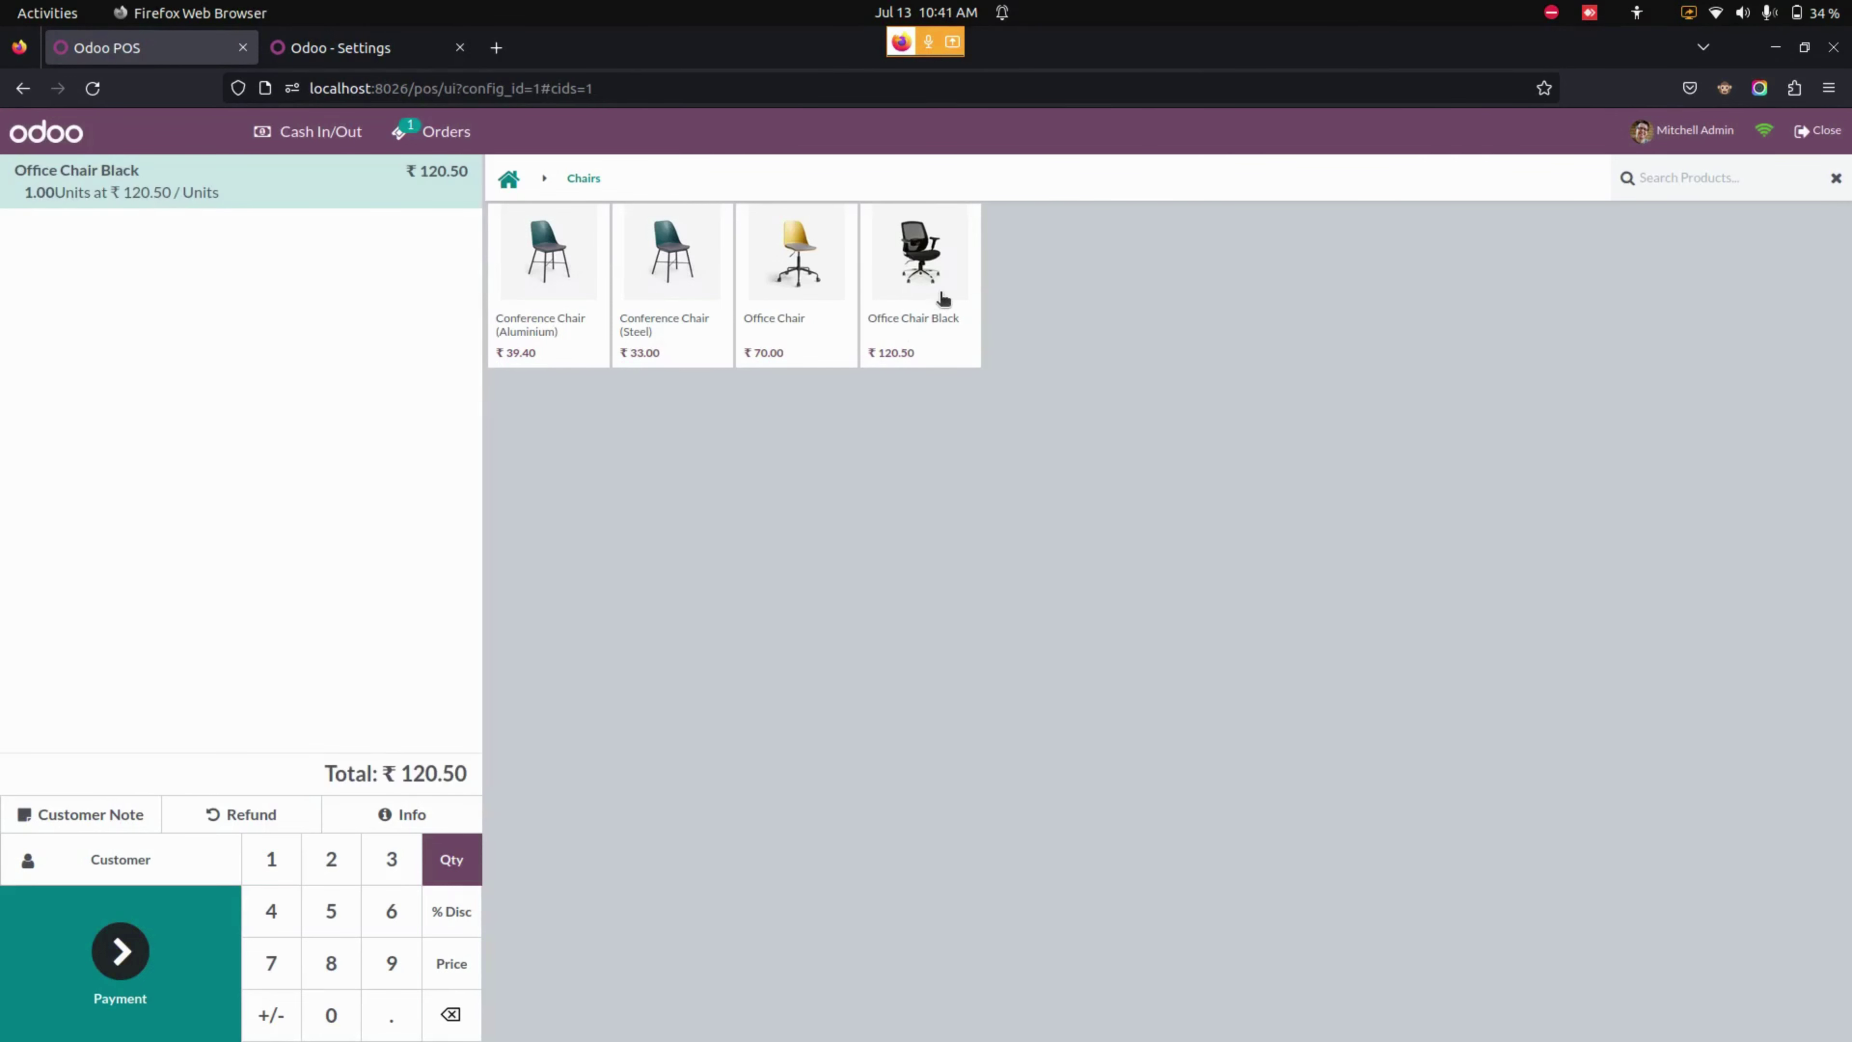
click(452, 933)
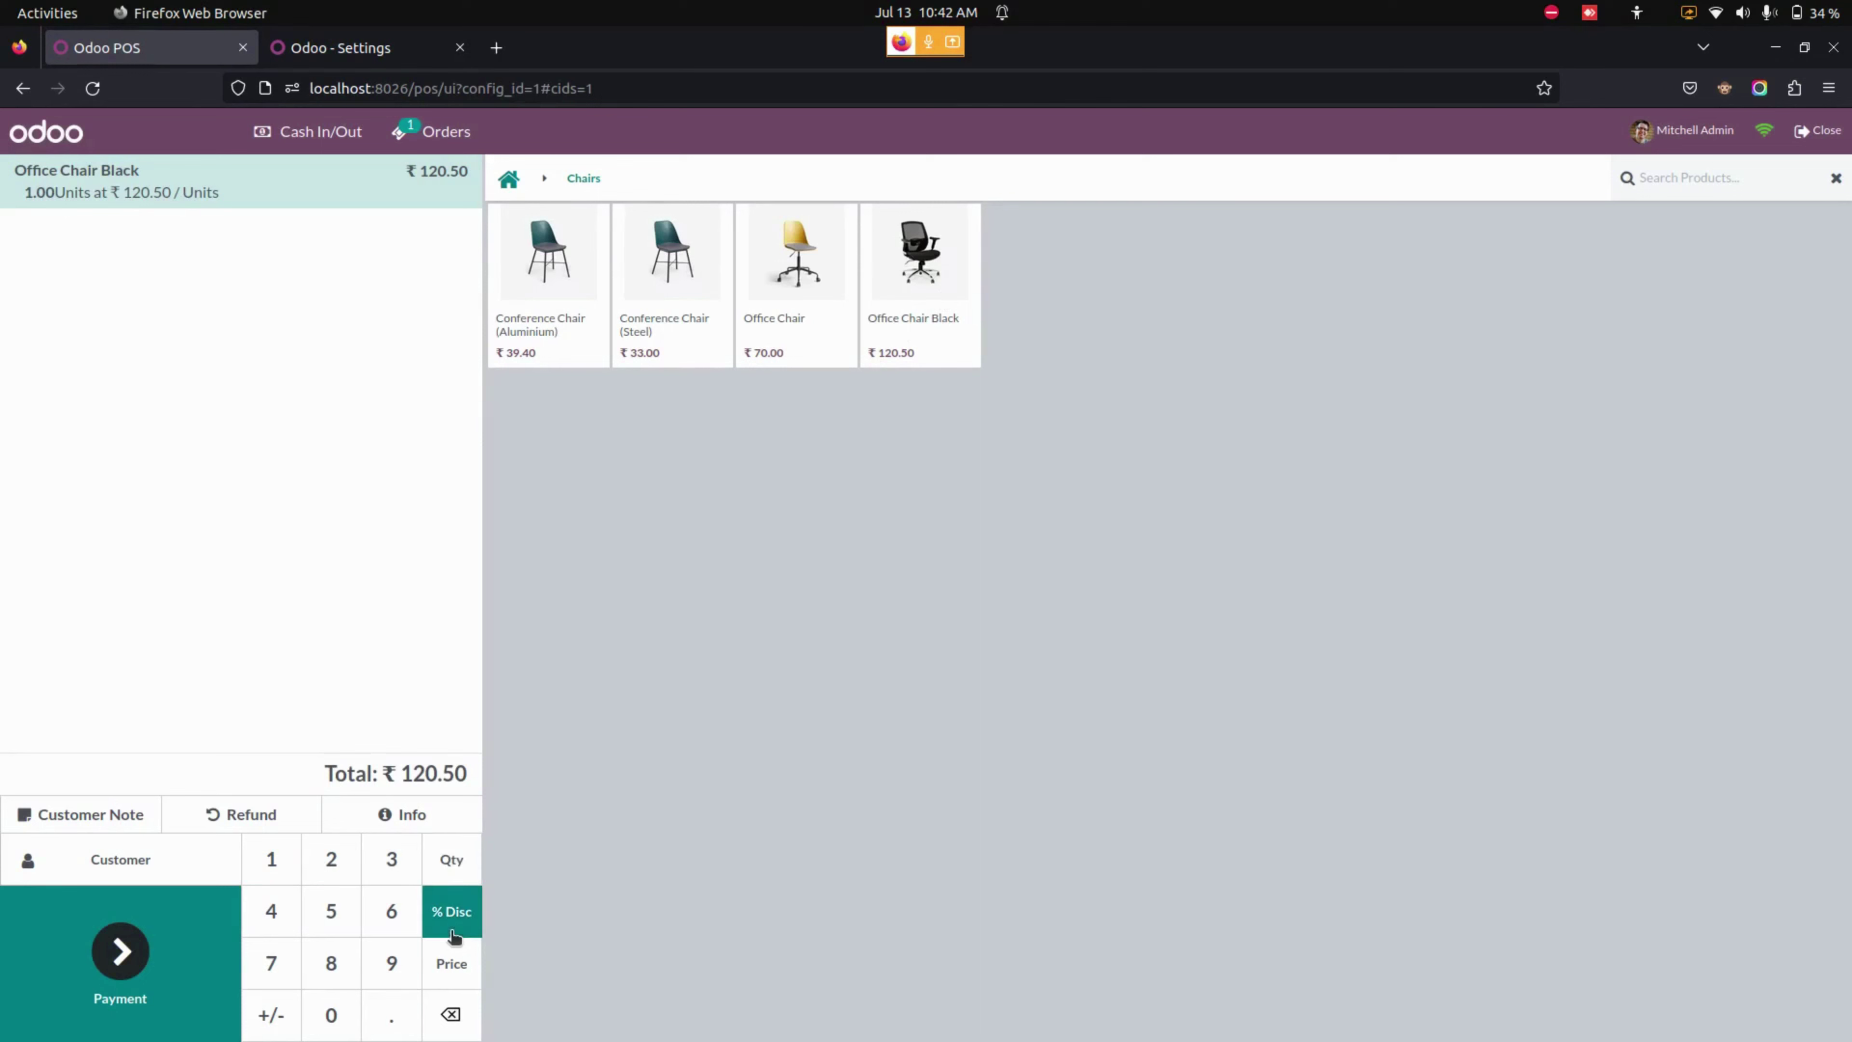
click(316, 863)
click(334, 1014)
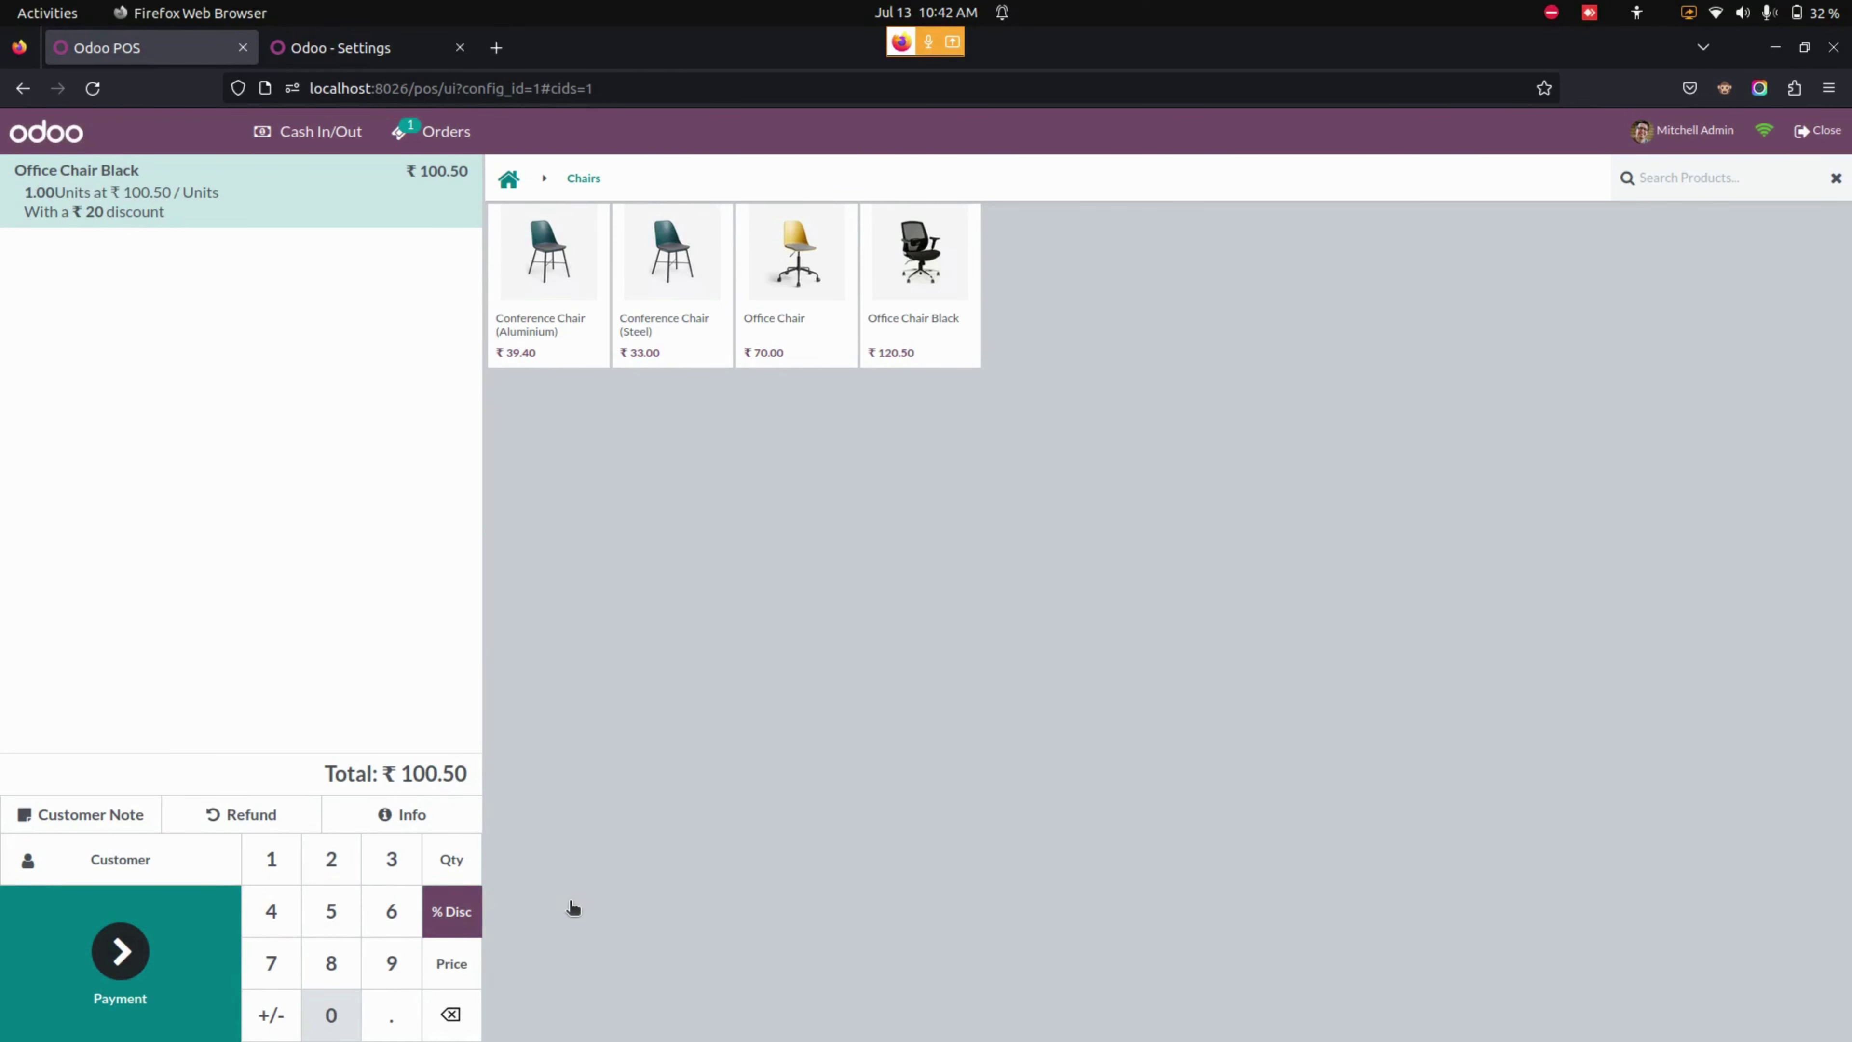
Step: Pay the Office Chair Black order by Bank, validate it and review the discount on the receipt
click(92, 981)
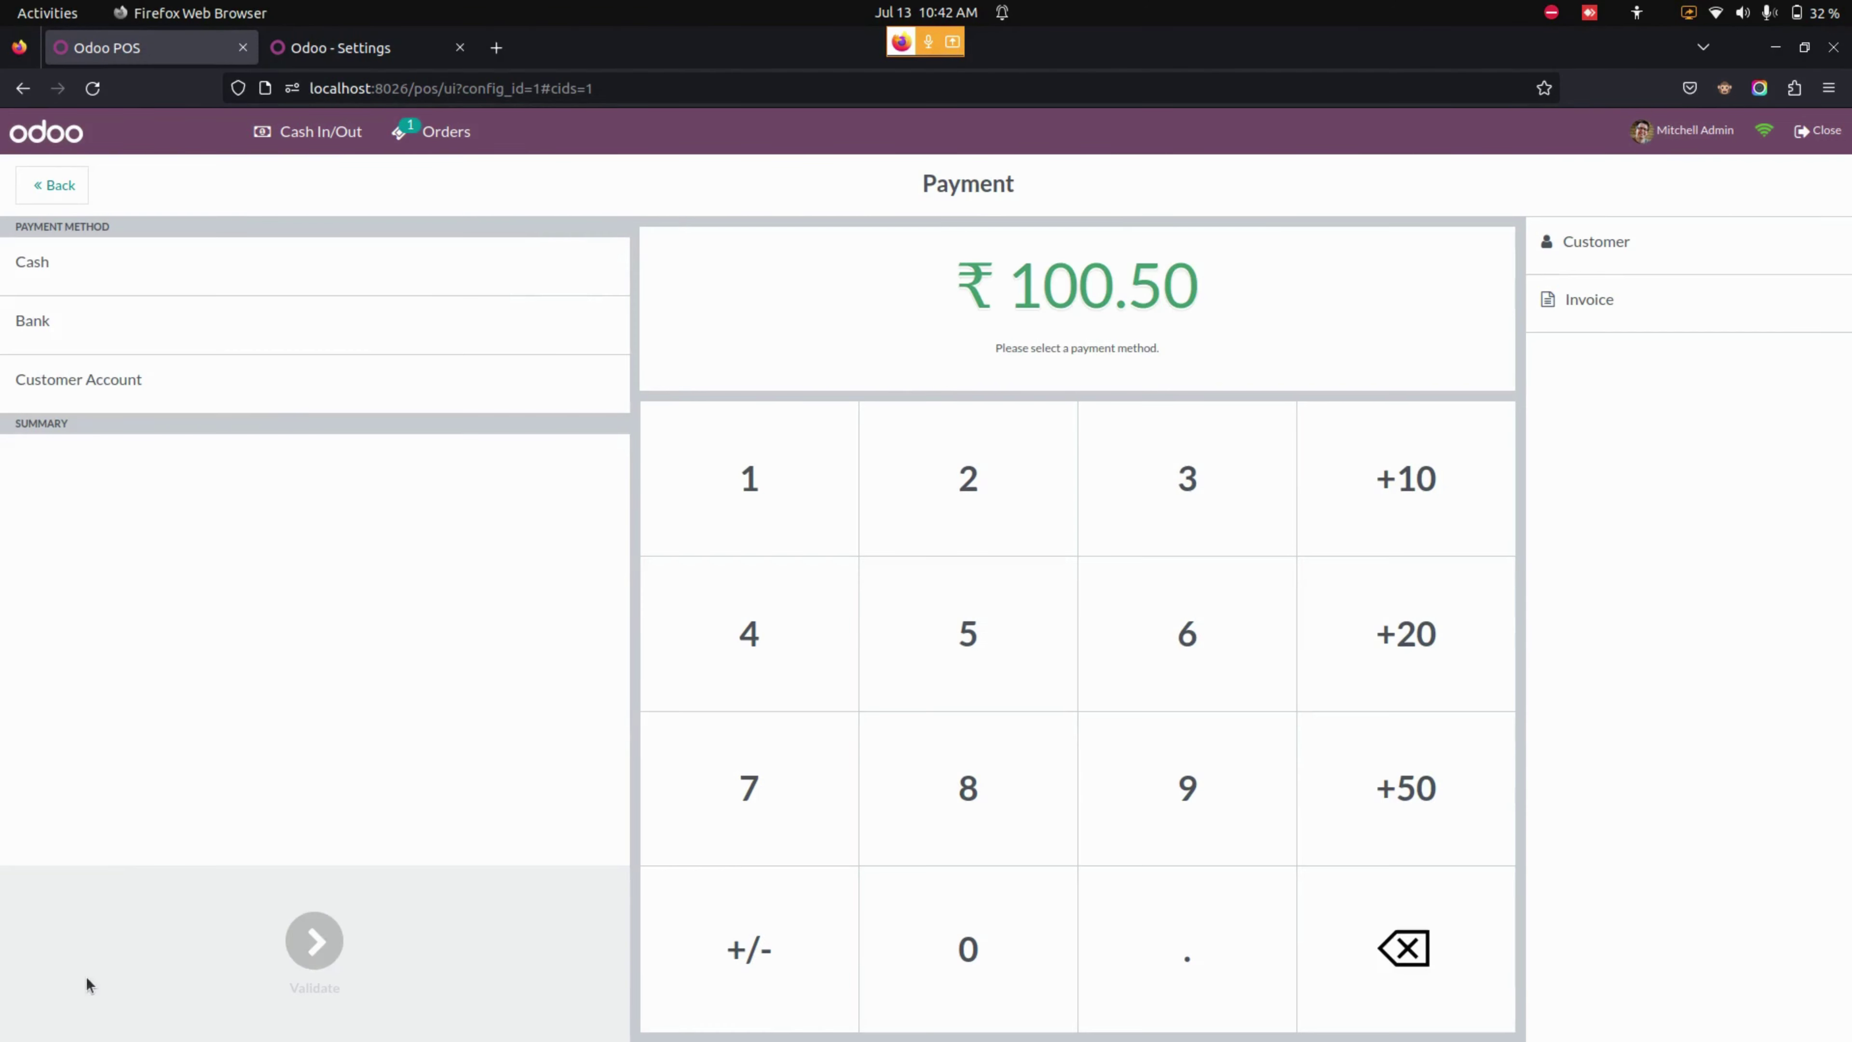
click(372, 315)
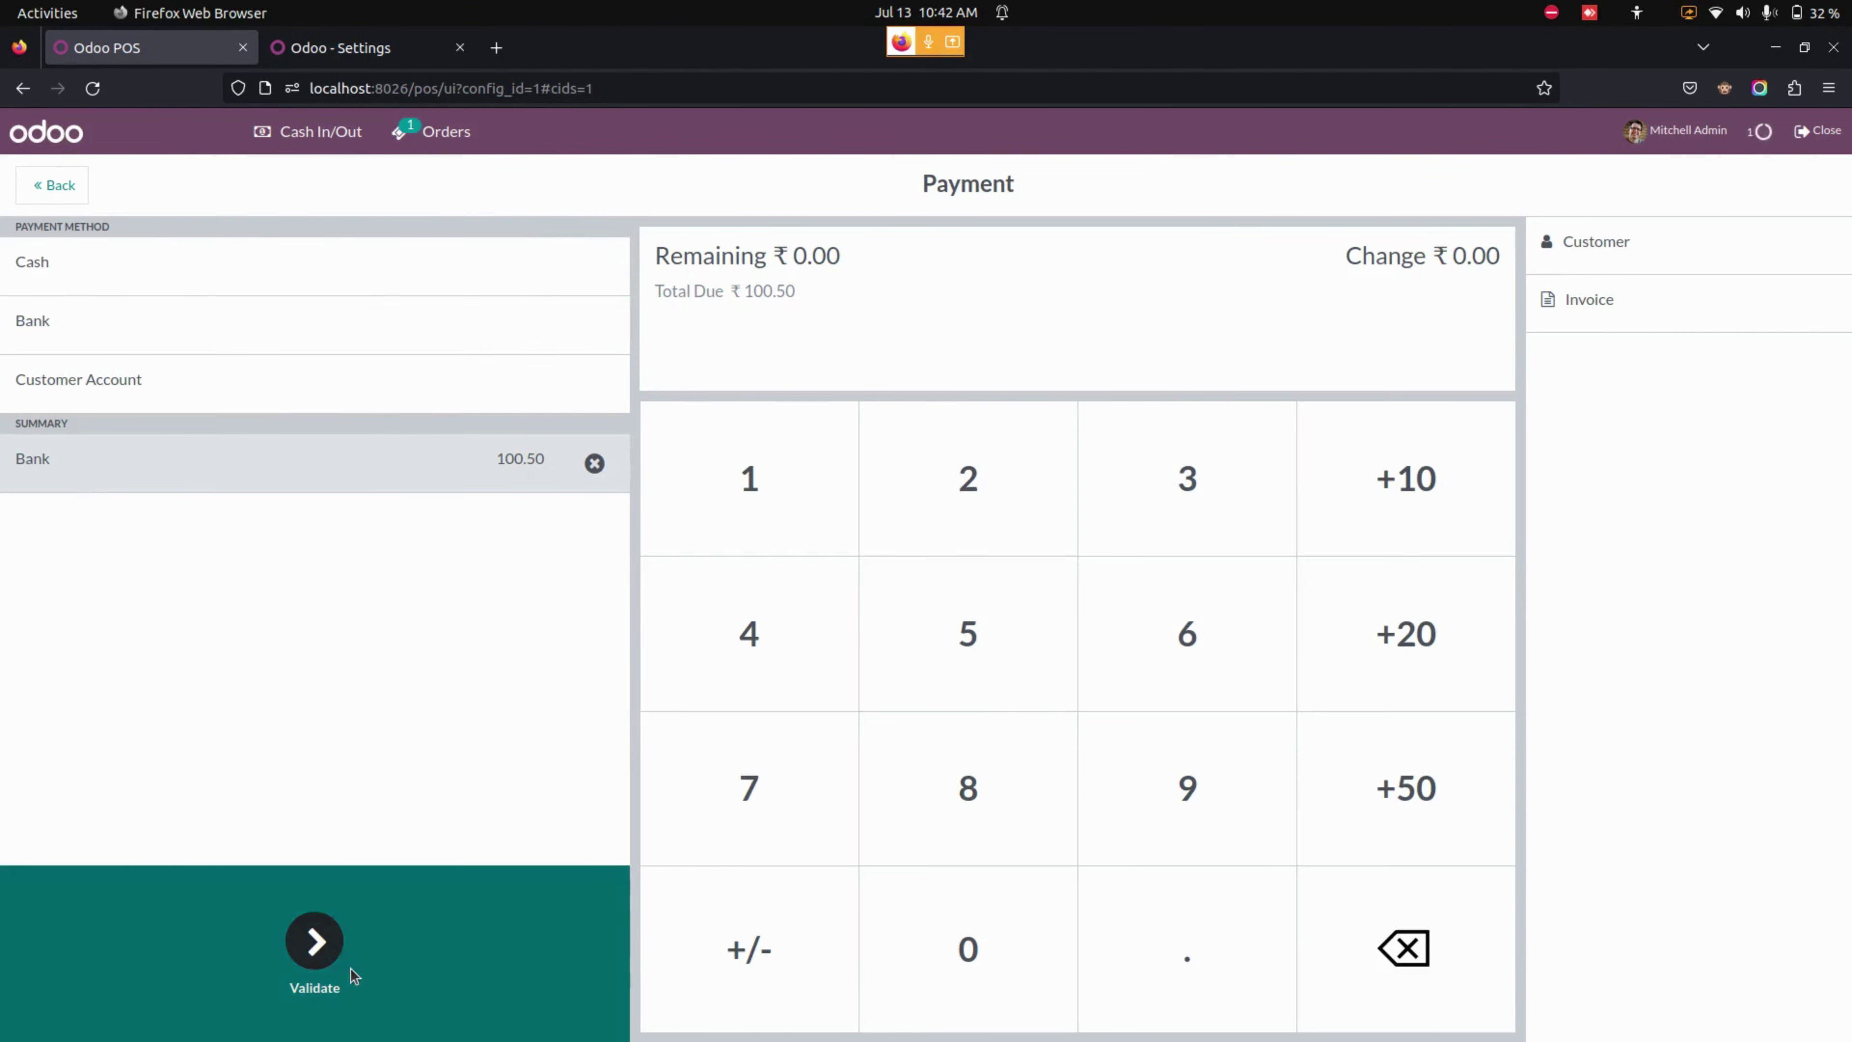
click(352, 976)
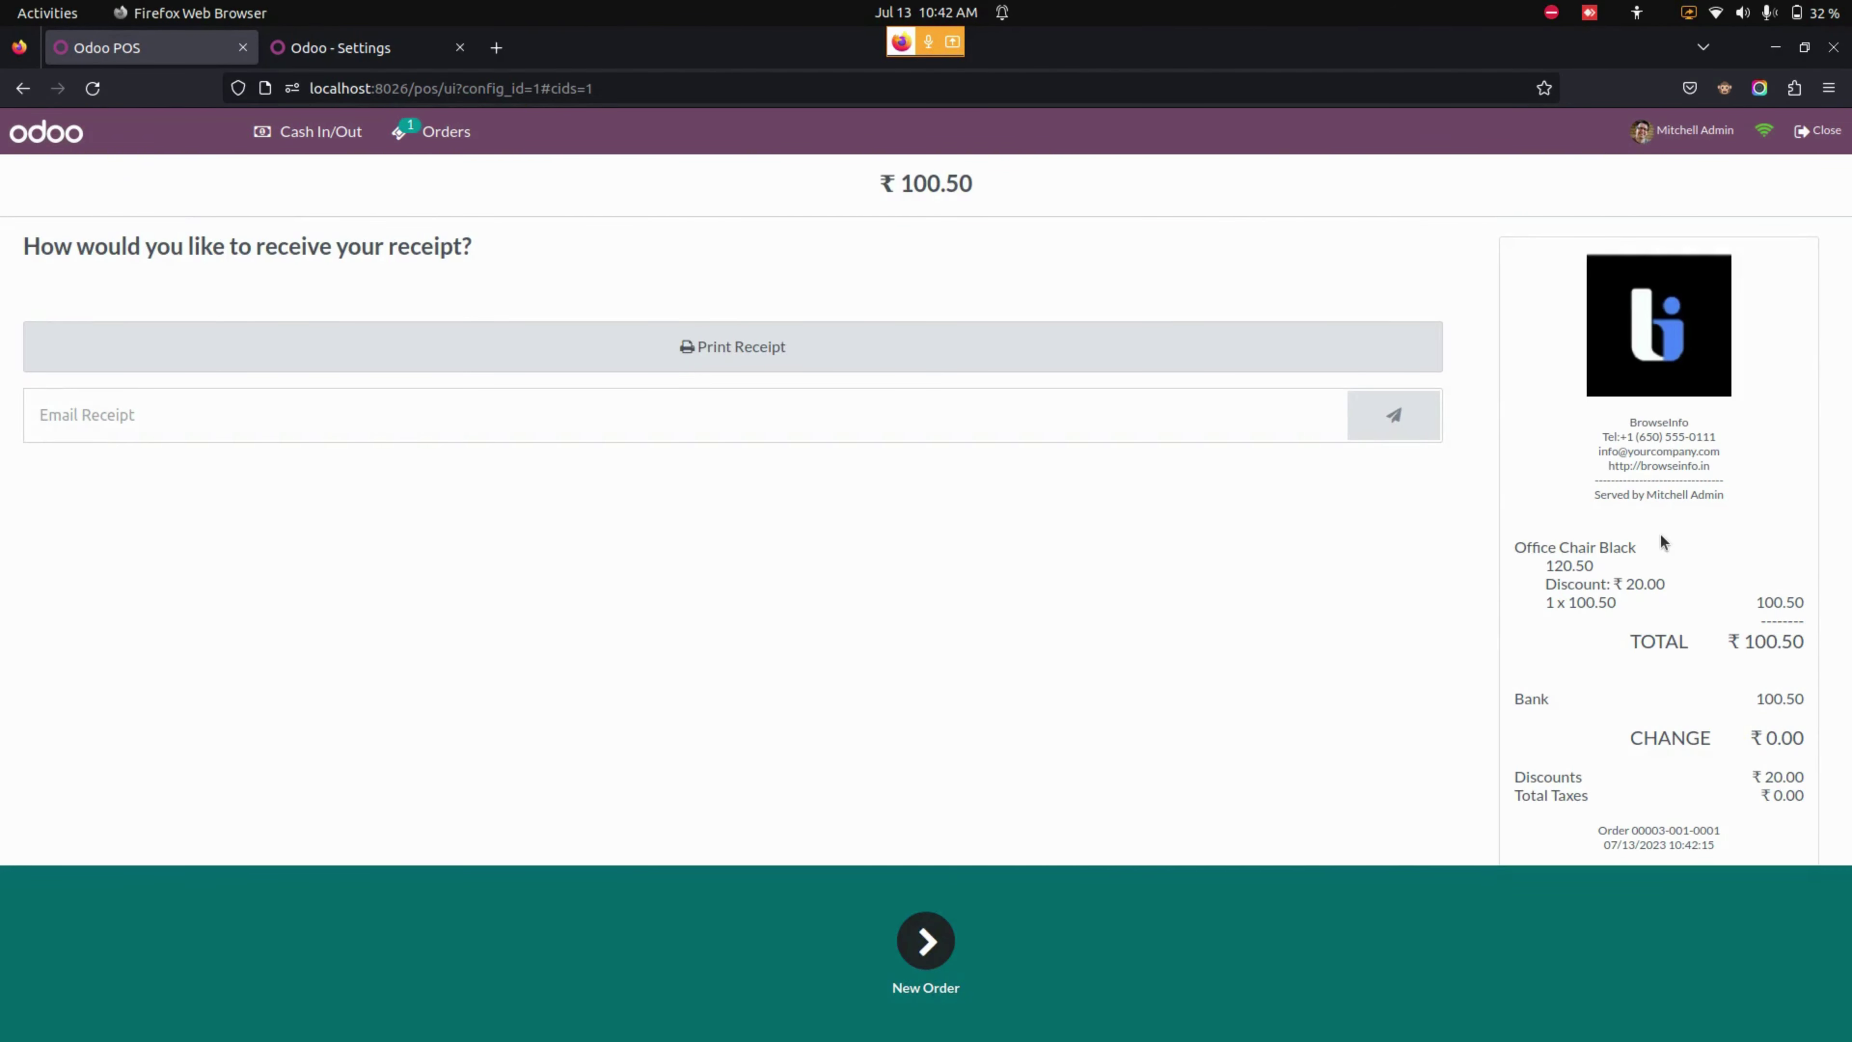
scroll(1661, 539, down, 1)
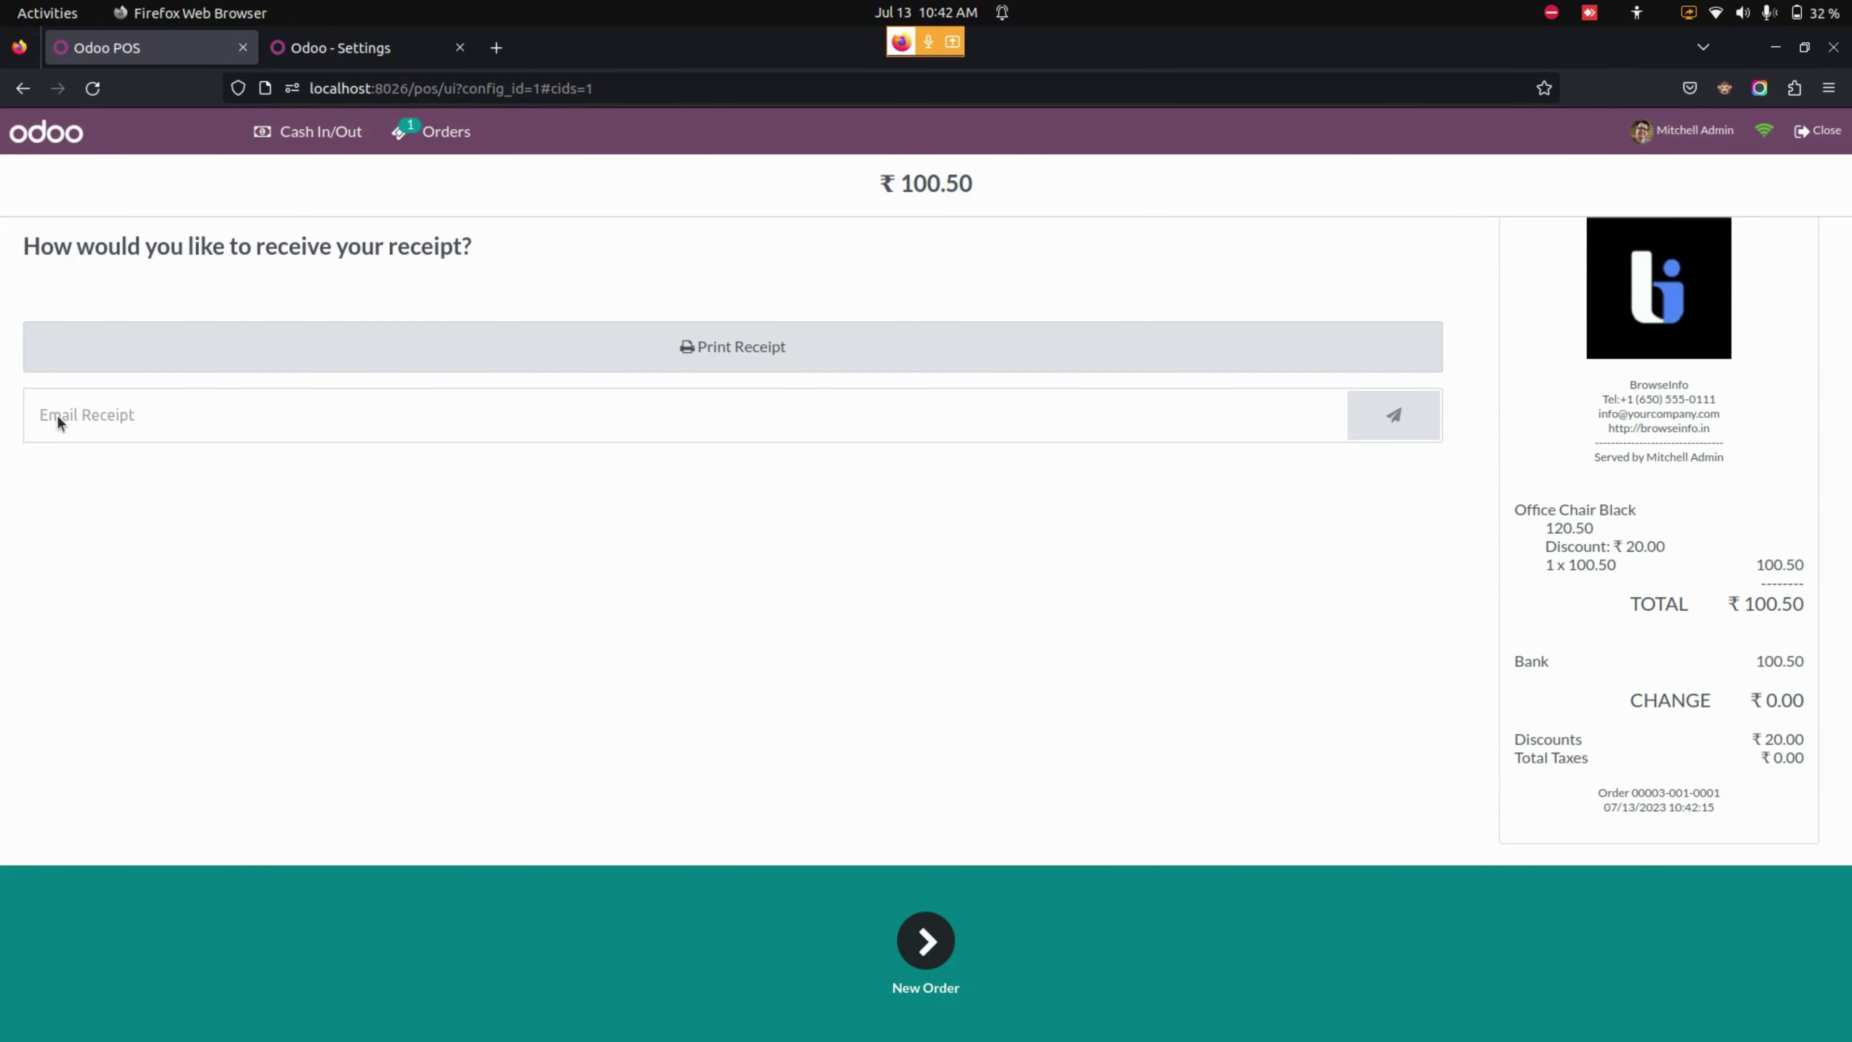
Step: Open the newest Point of Sale order record in the second browser tab to check its fixed discount
click(365, 48)
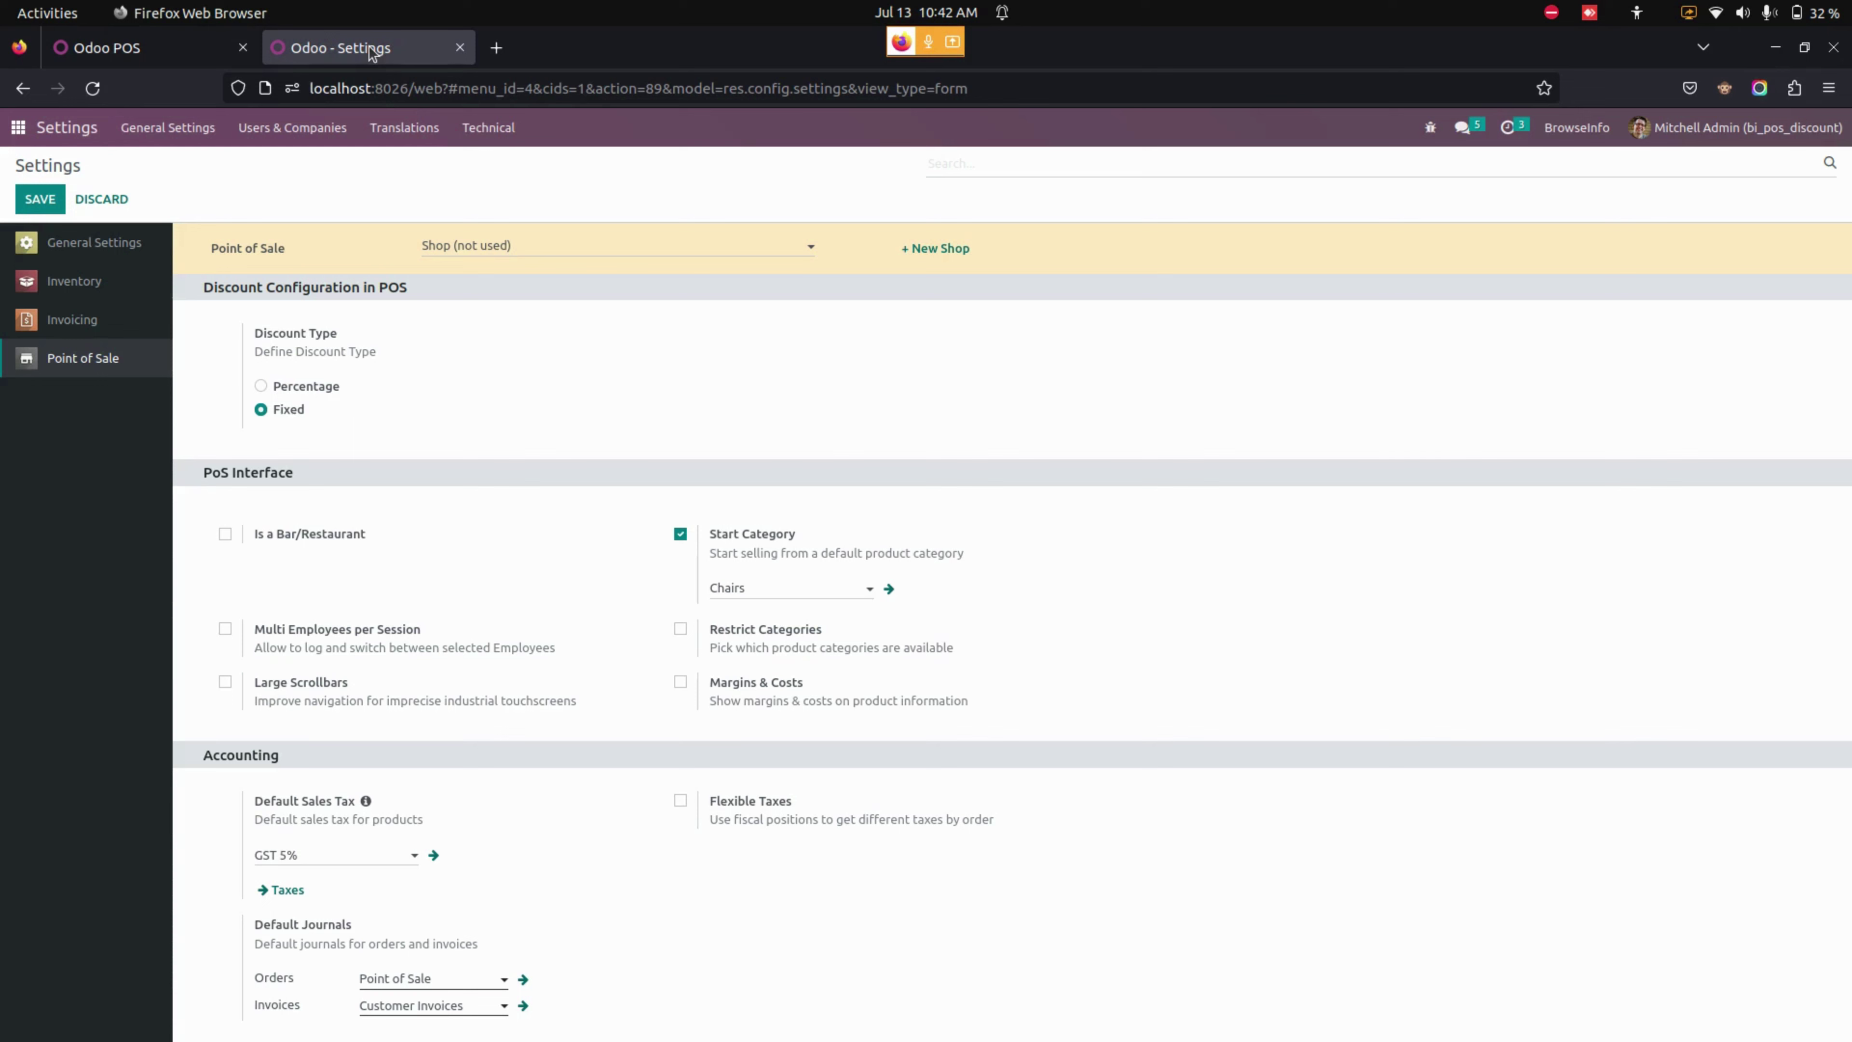
click(19, 128)
click(870, 240)
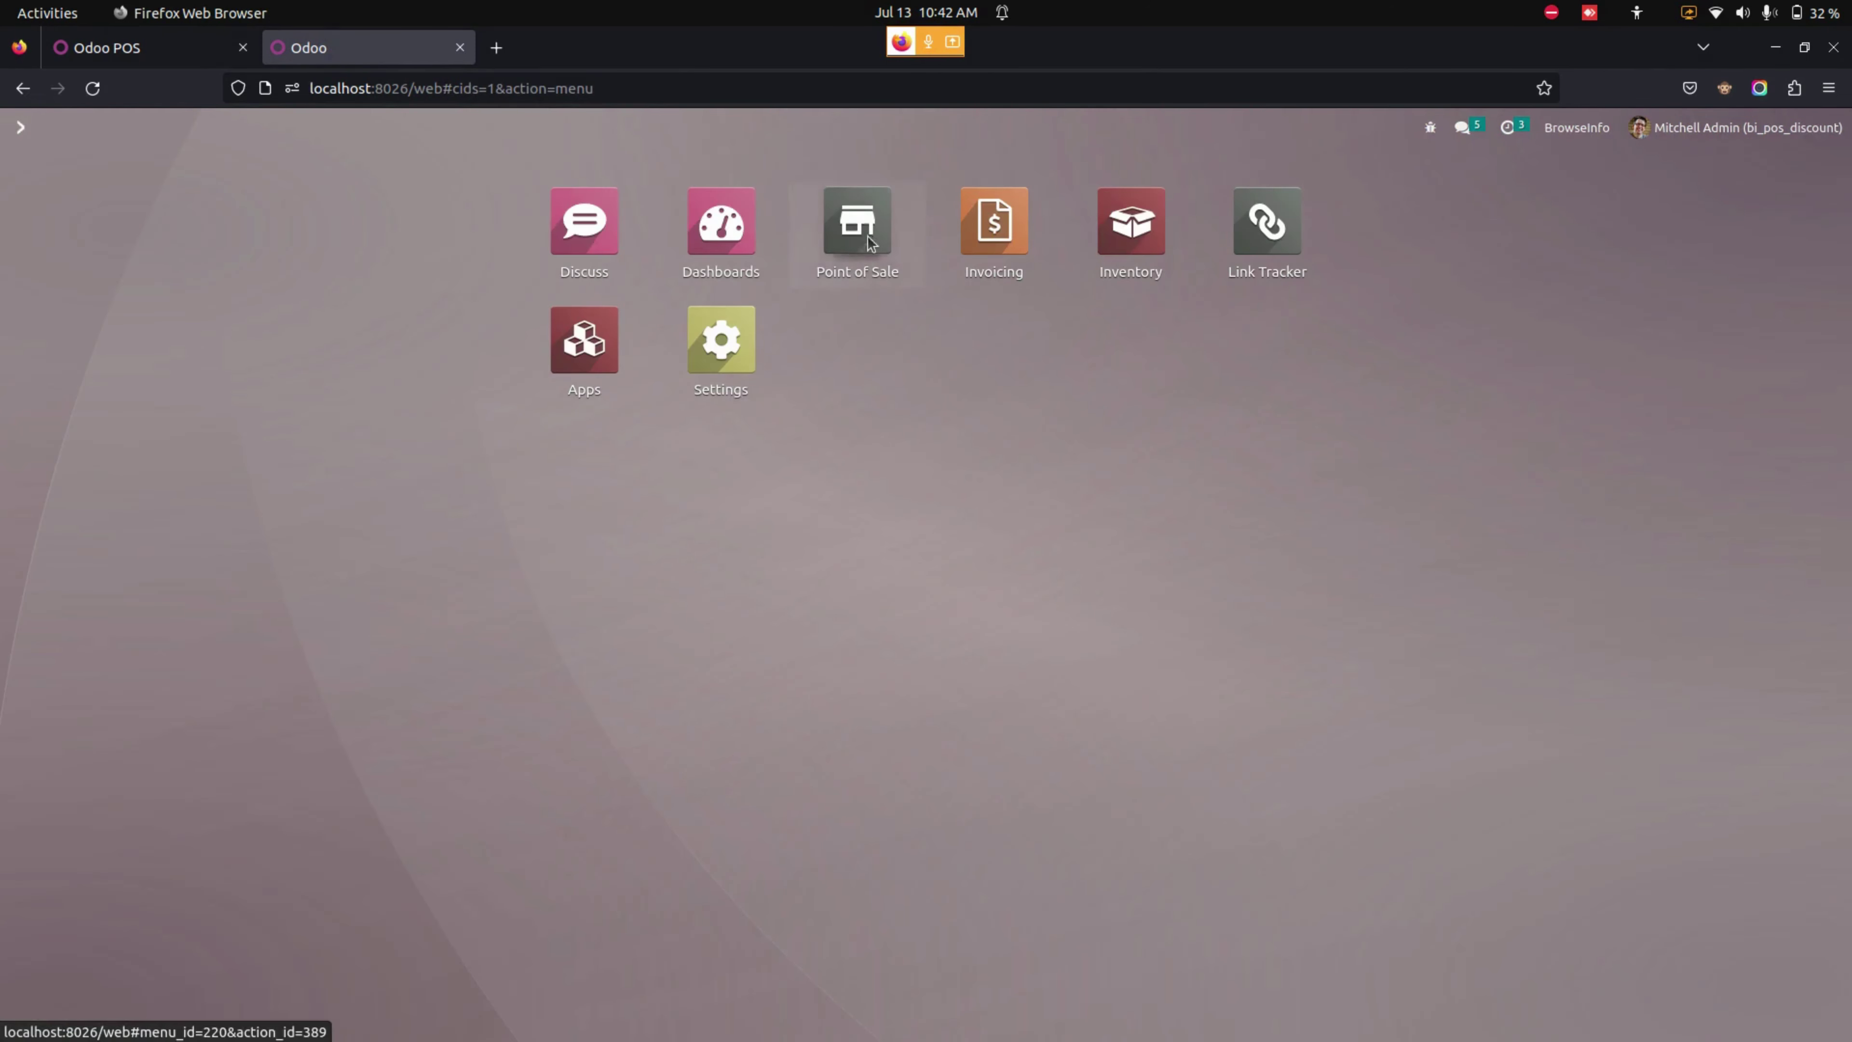
click(250, 125)
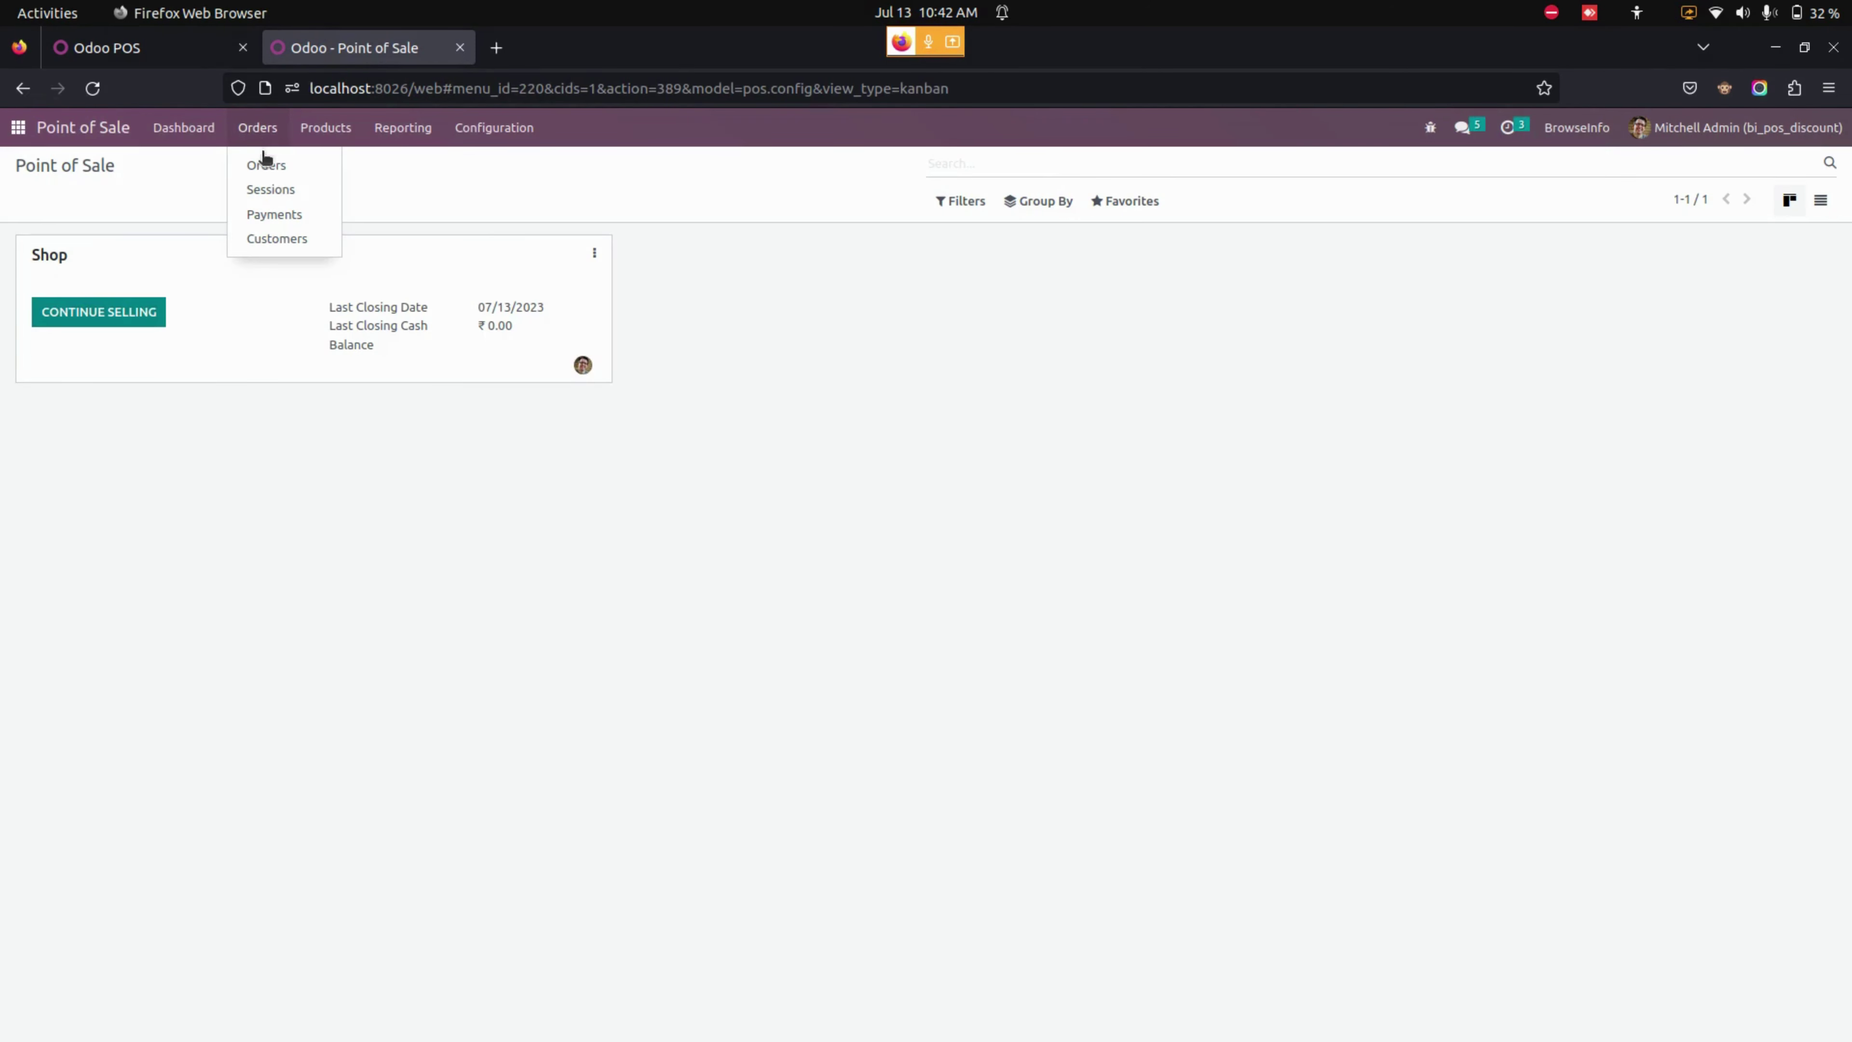
click(277, 167)
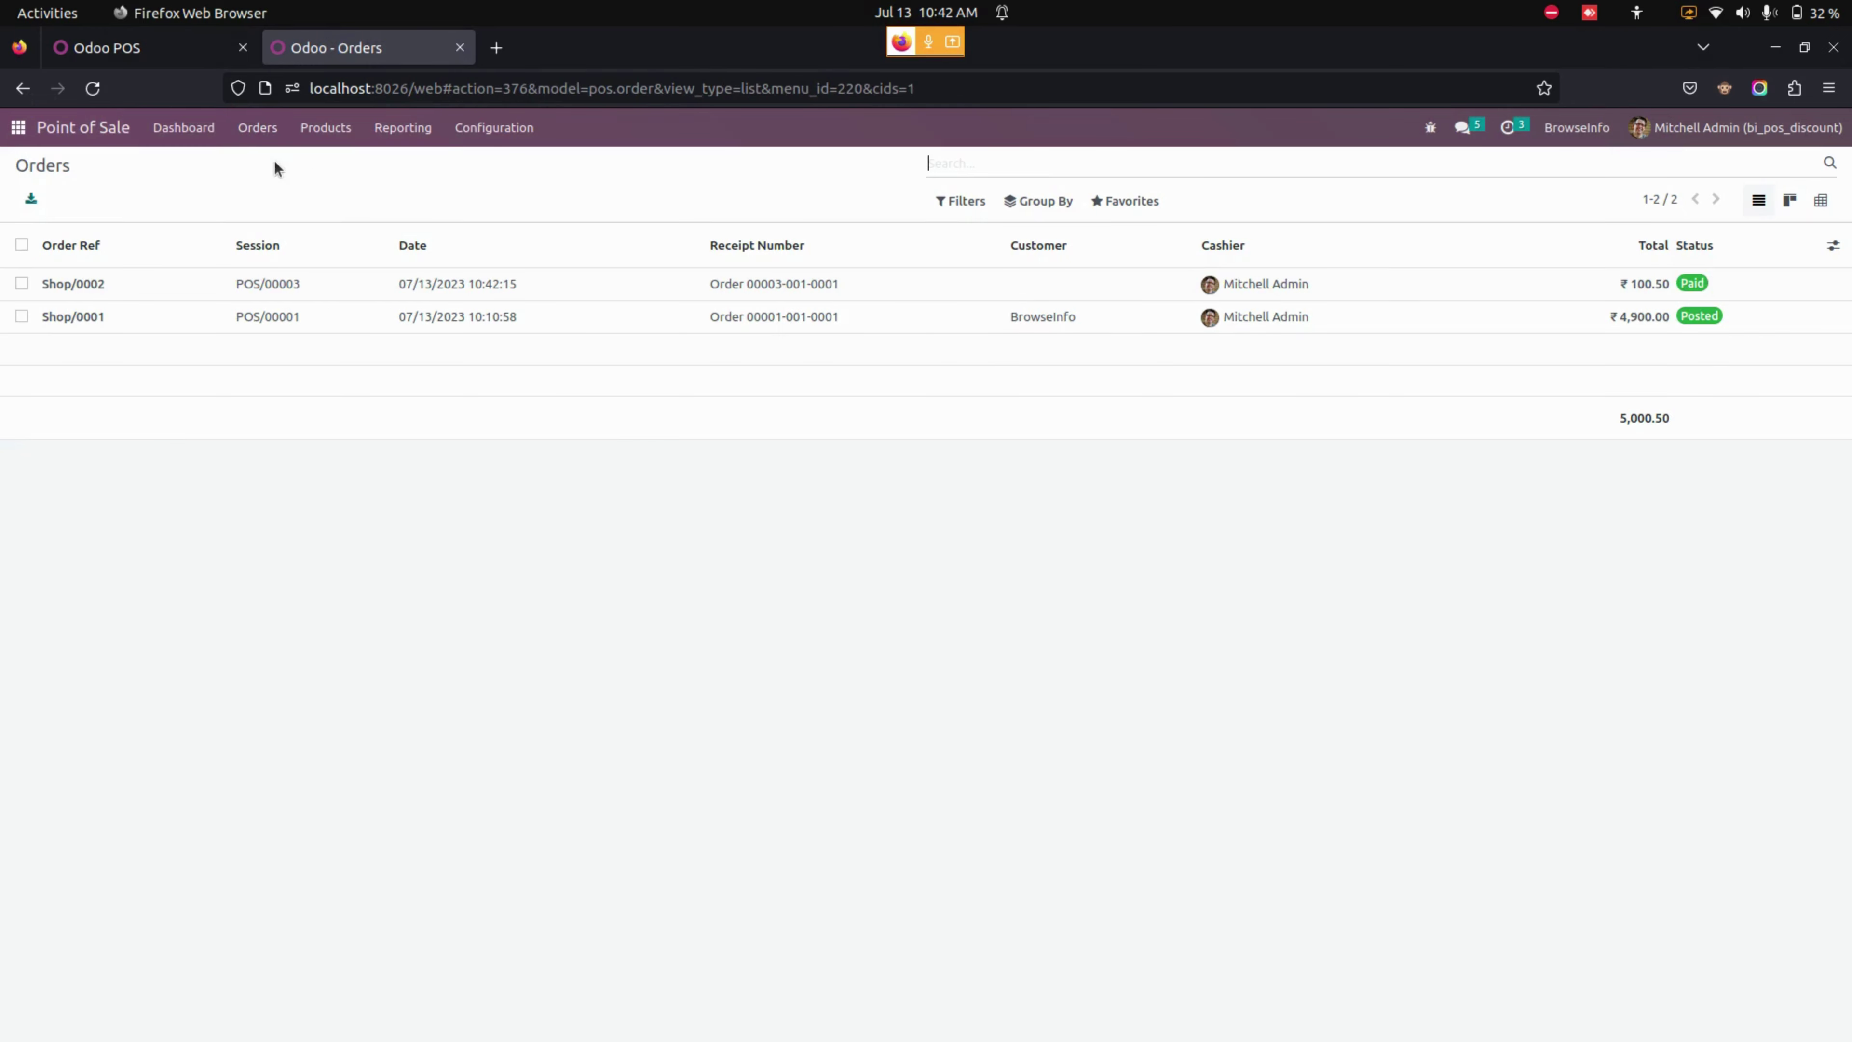
click(472, 285)
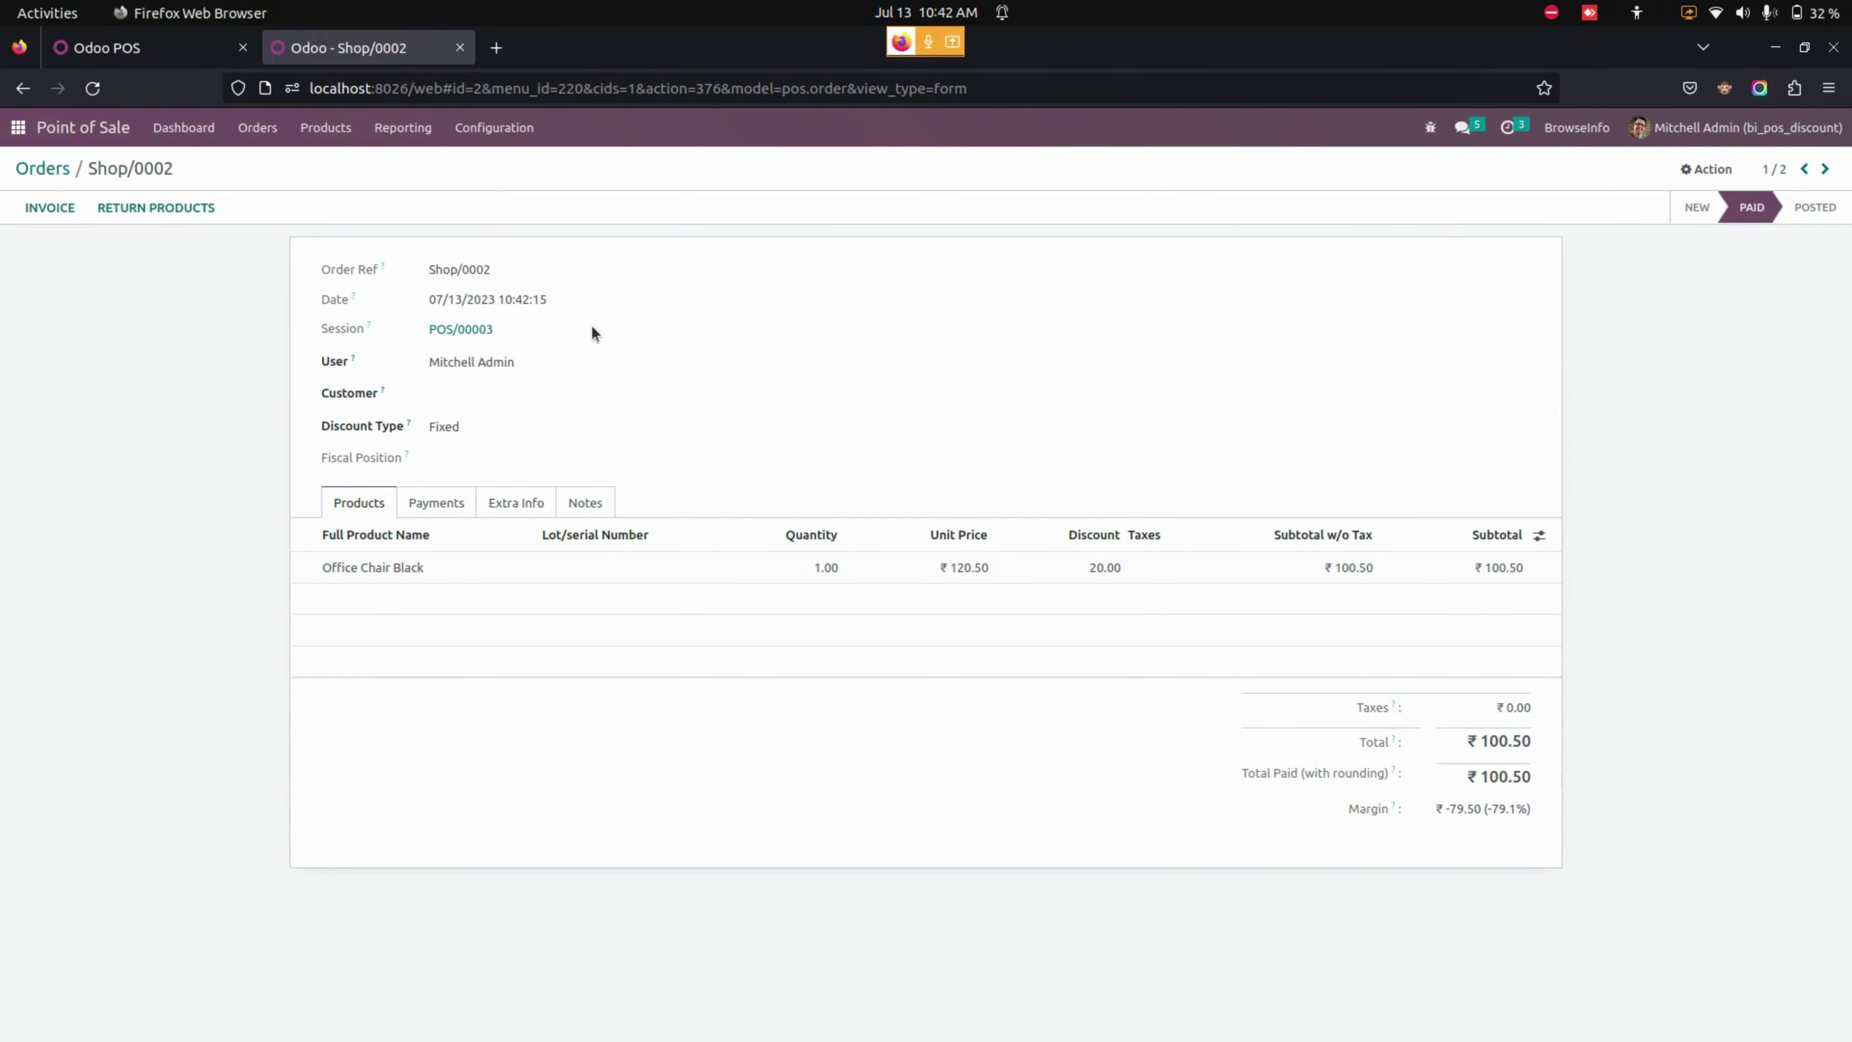
Step: Change the Point of Sale discount type to Percentage in the settings and save
click(493, 127)
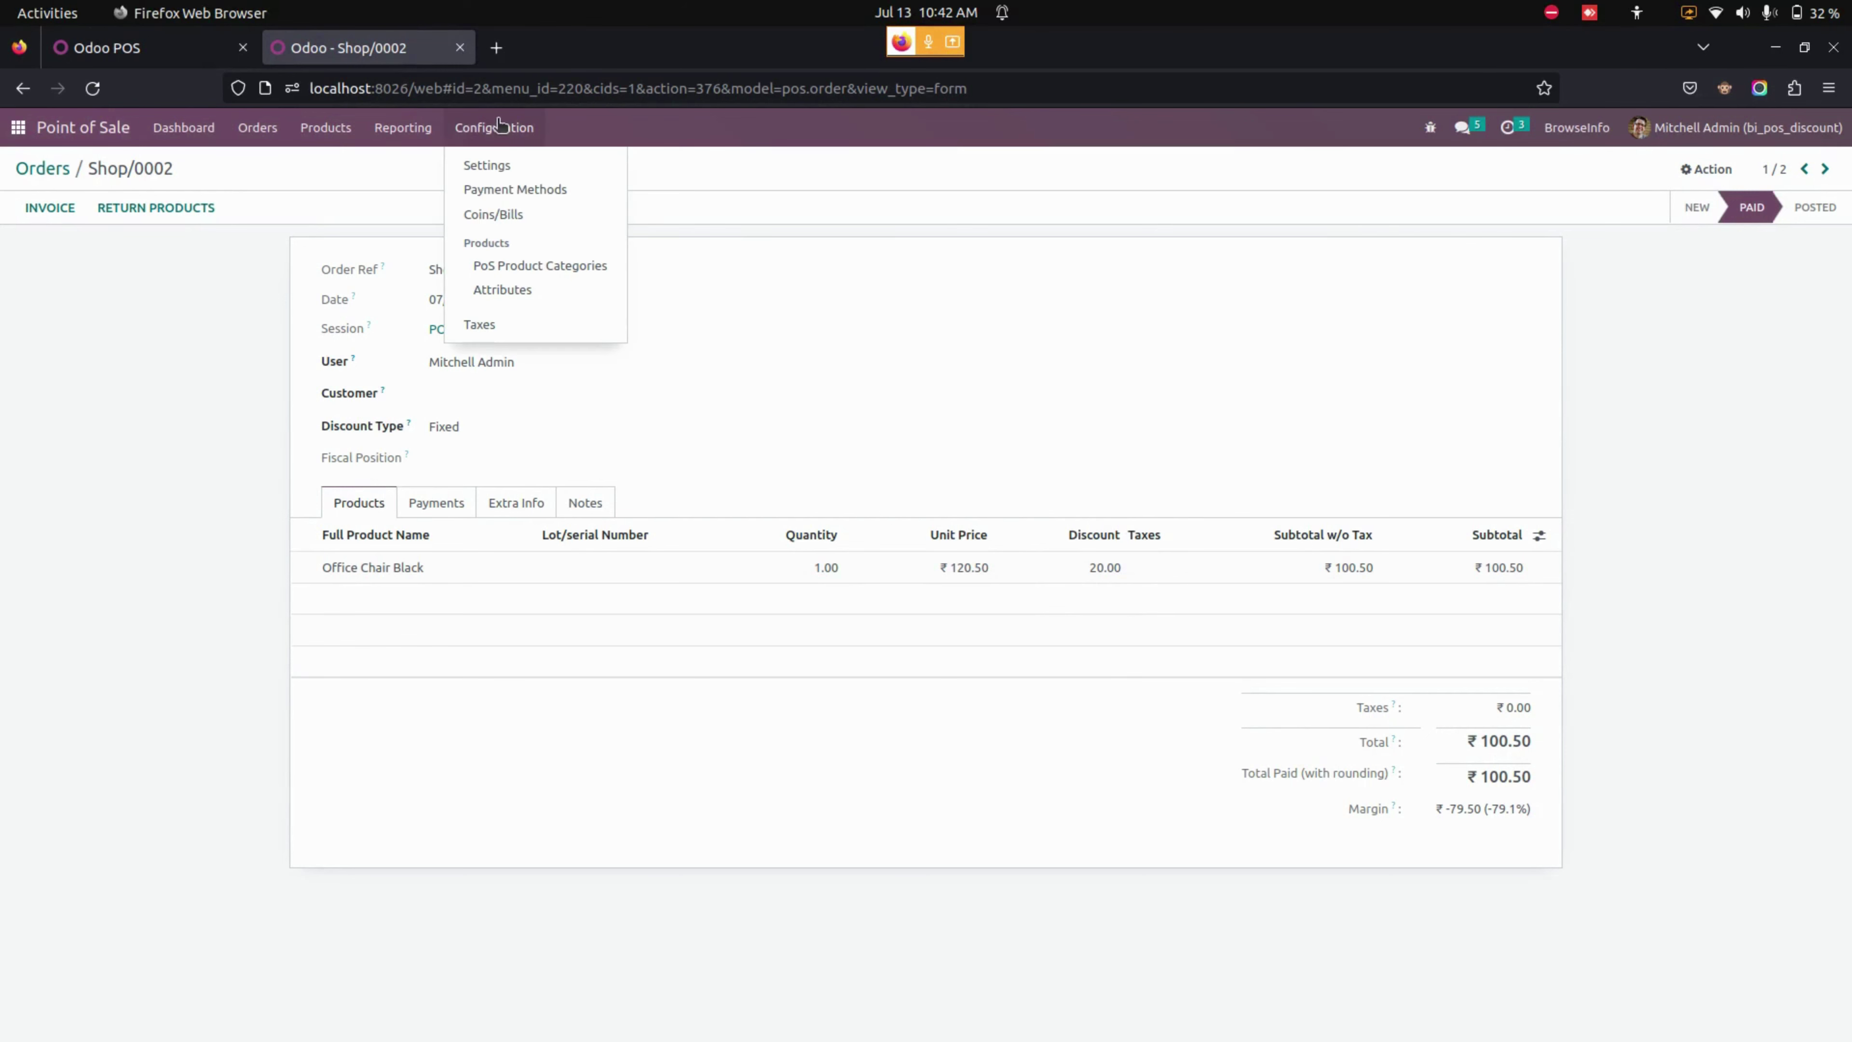
click(501, 164)
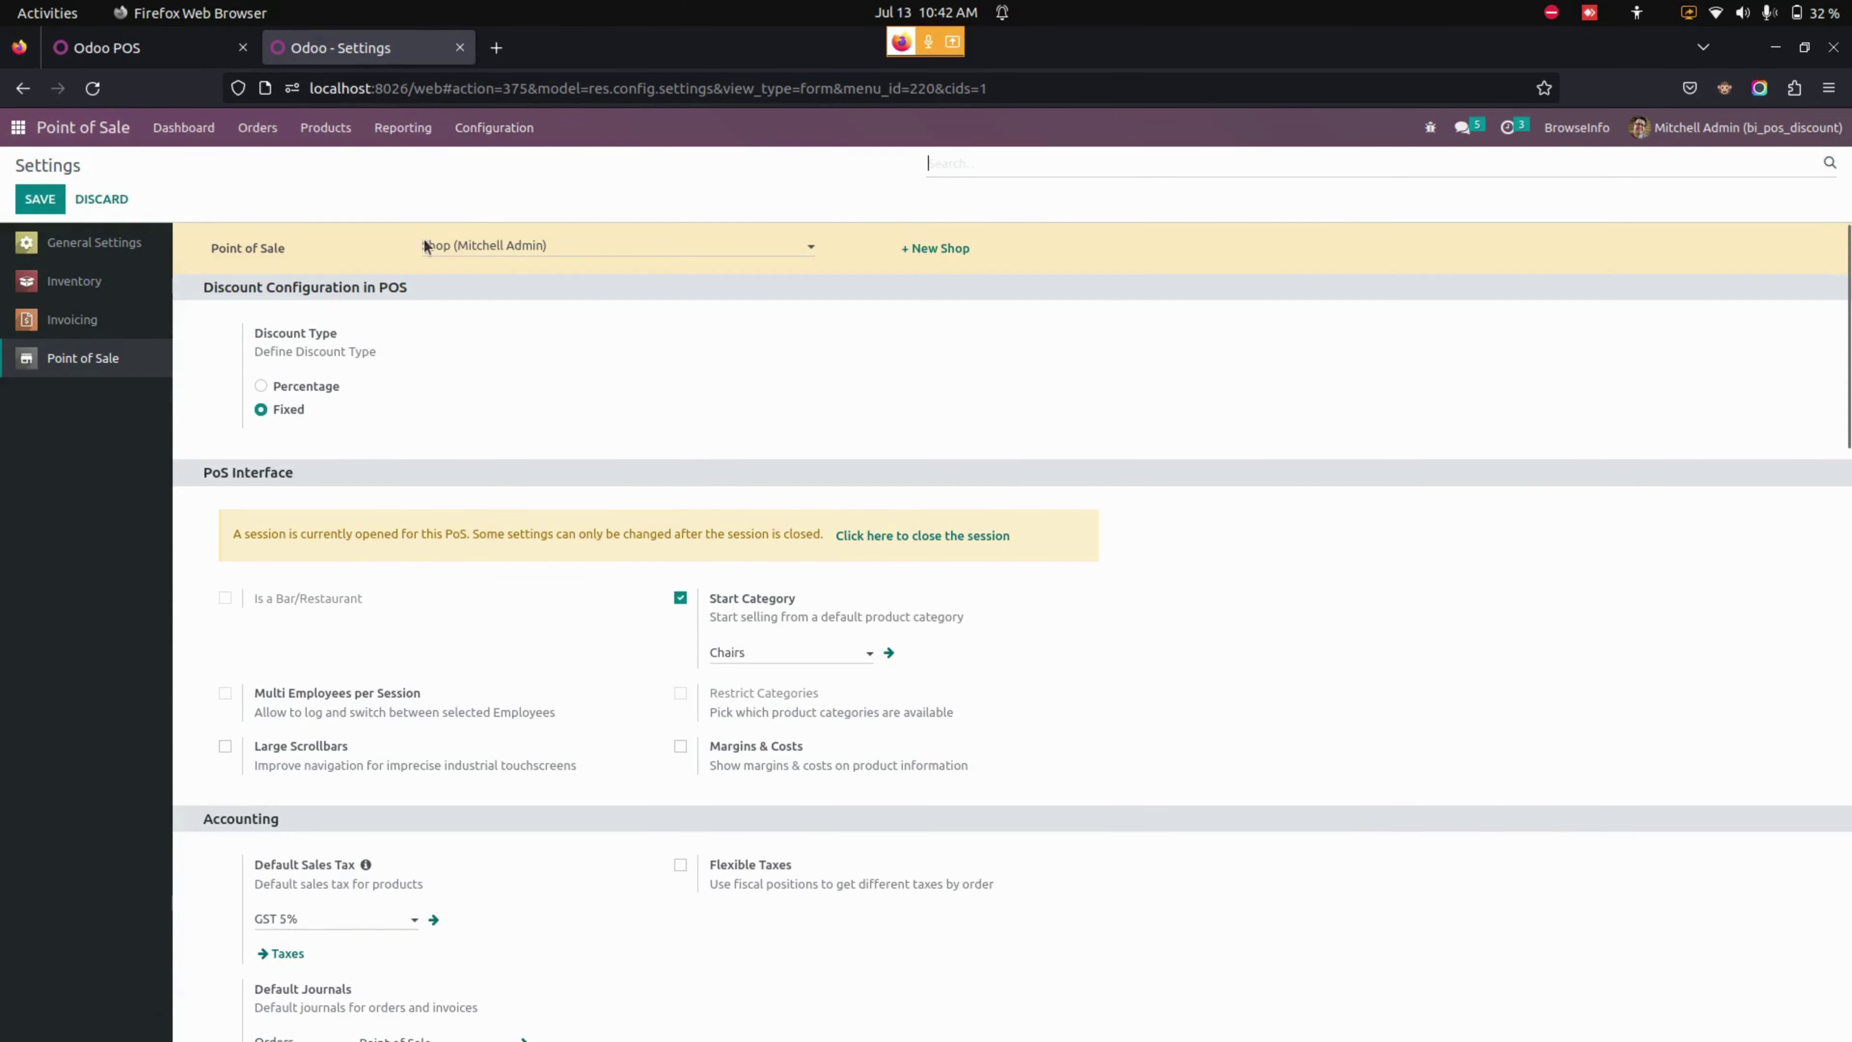
click(298, 388)
click(27, 208)
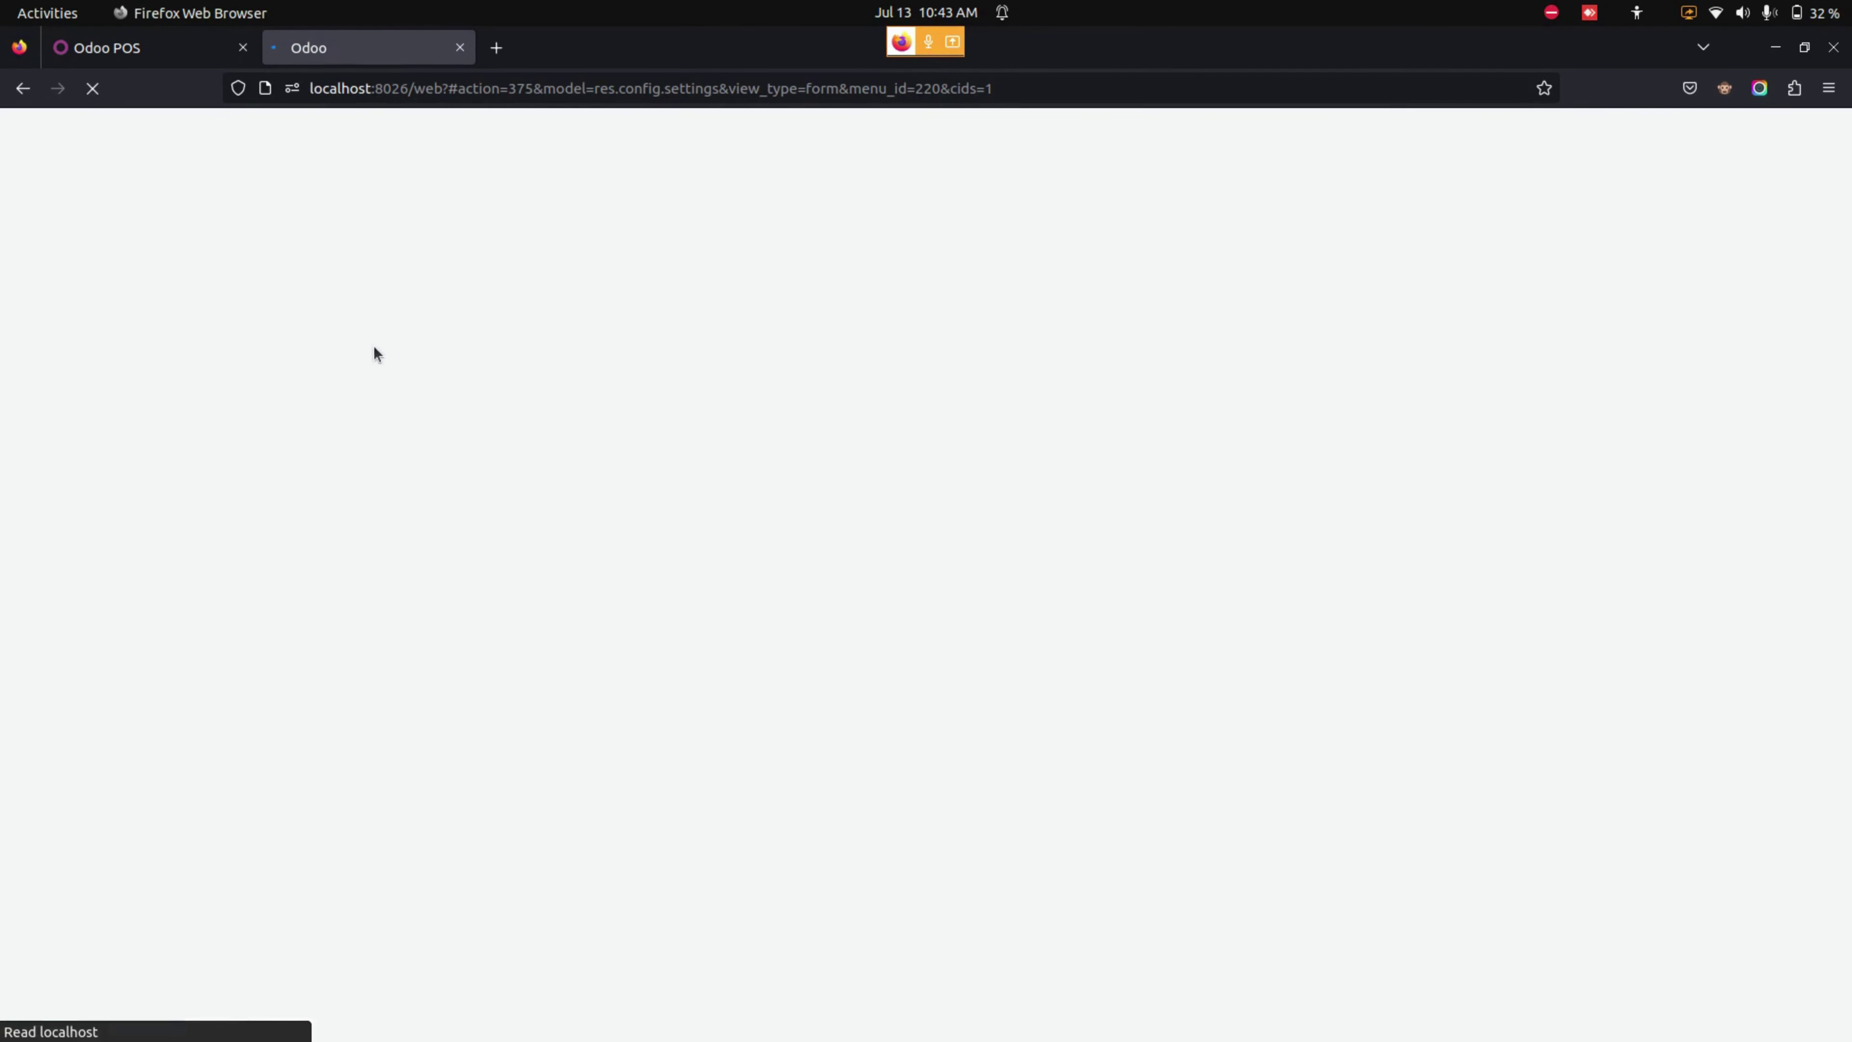
Step: Start a new order in the open Shop session, then reload the session and dismiss the Debug Window
click(184, 59)
click(948, 1021)
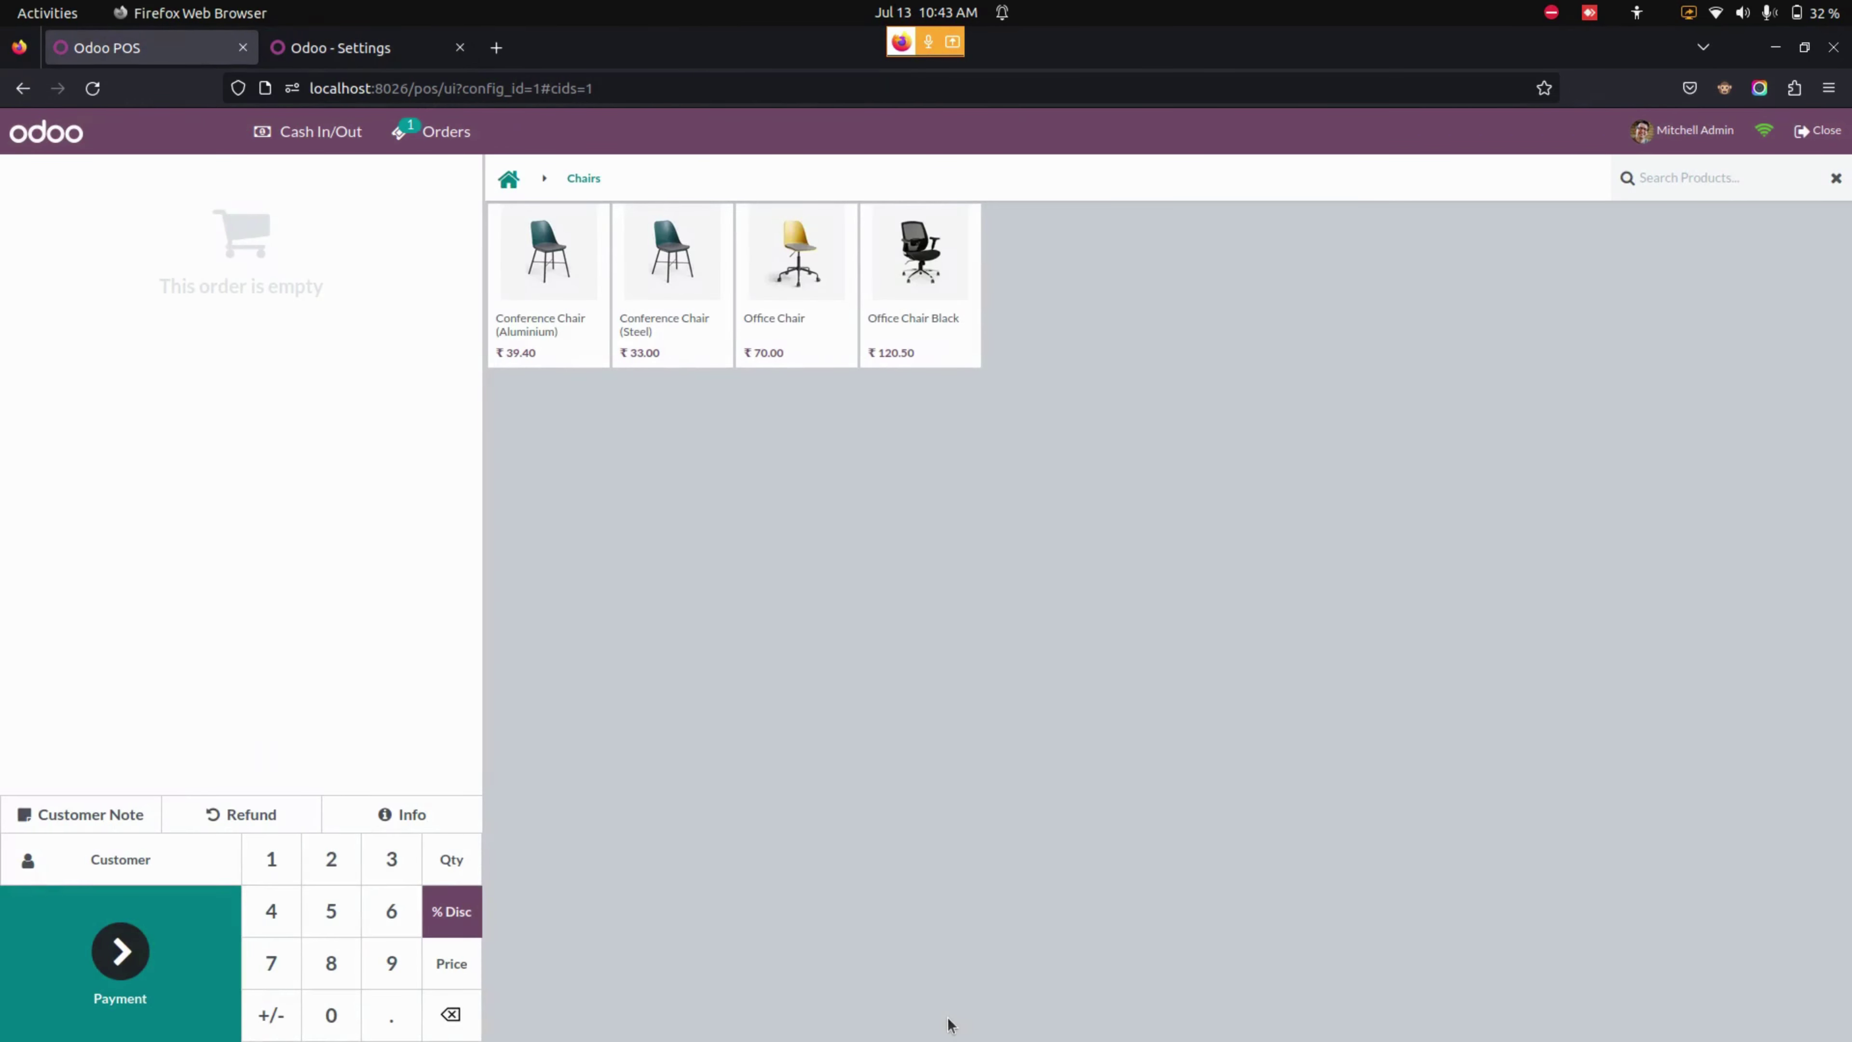
key(F5)
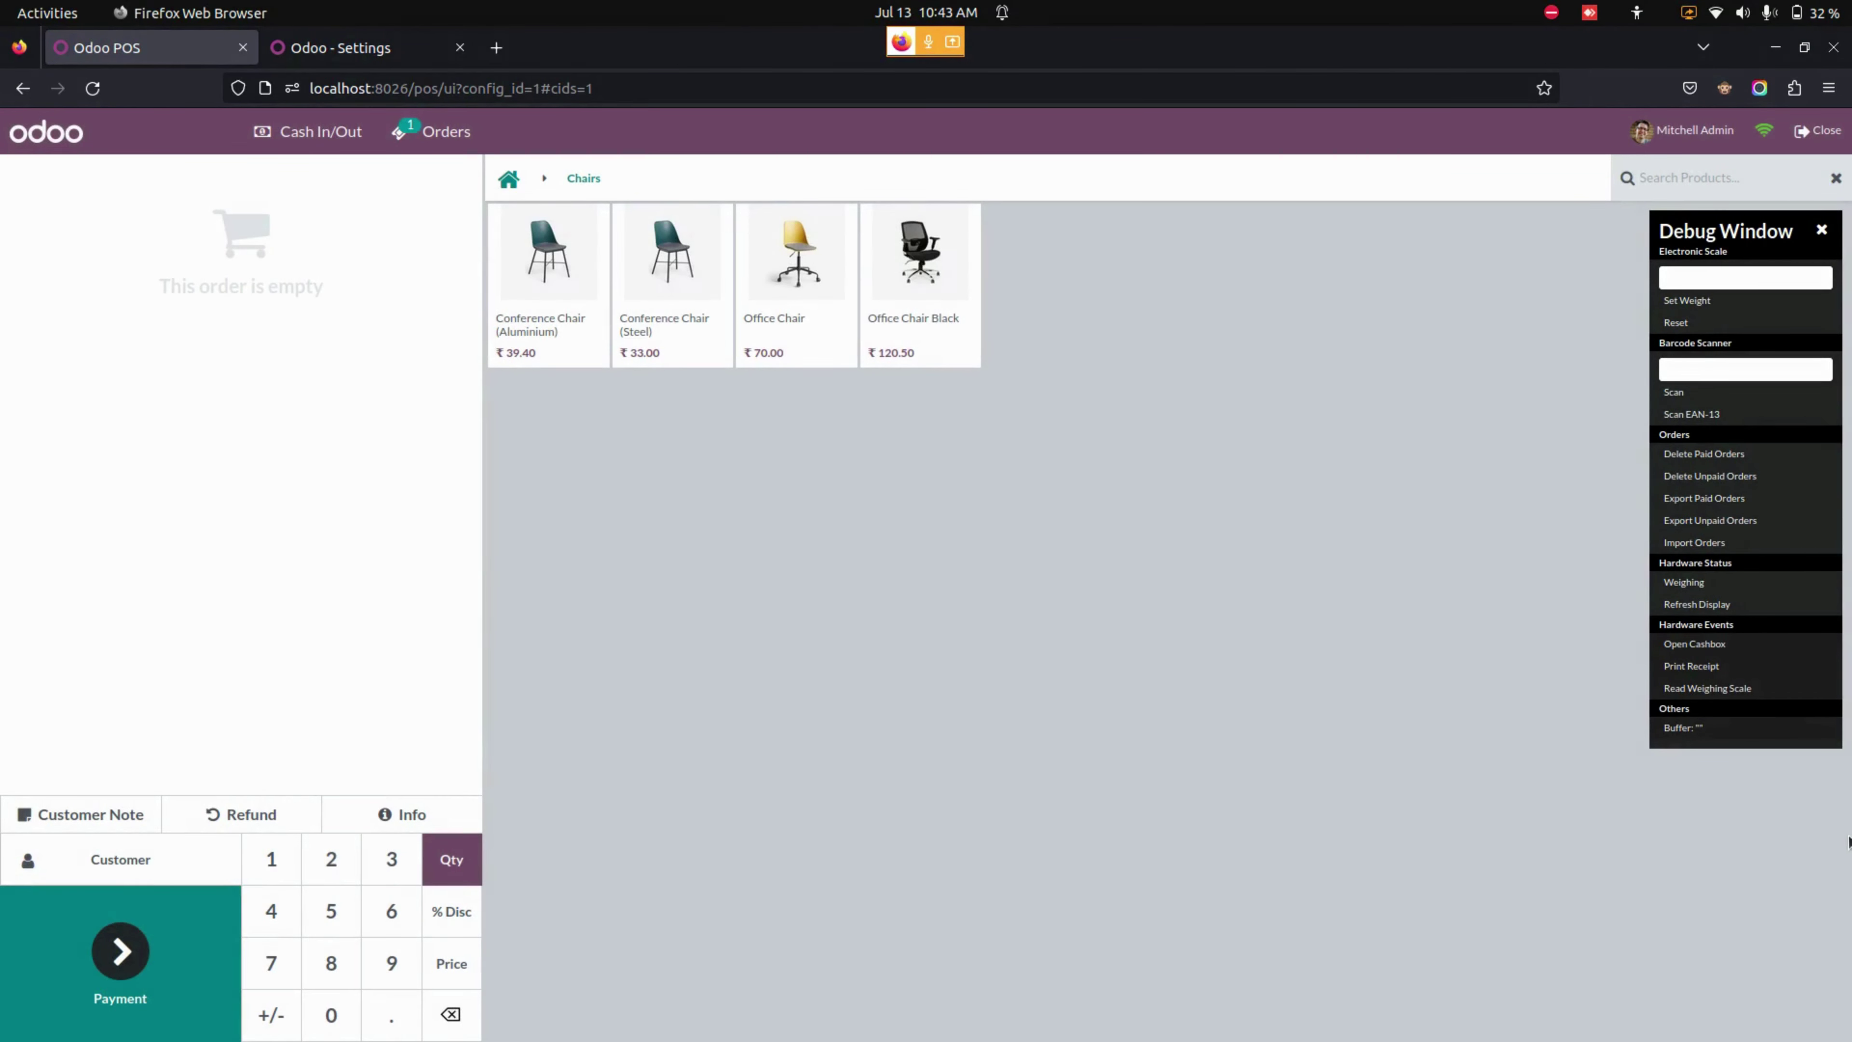
click(1822, 230)
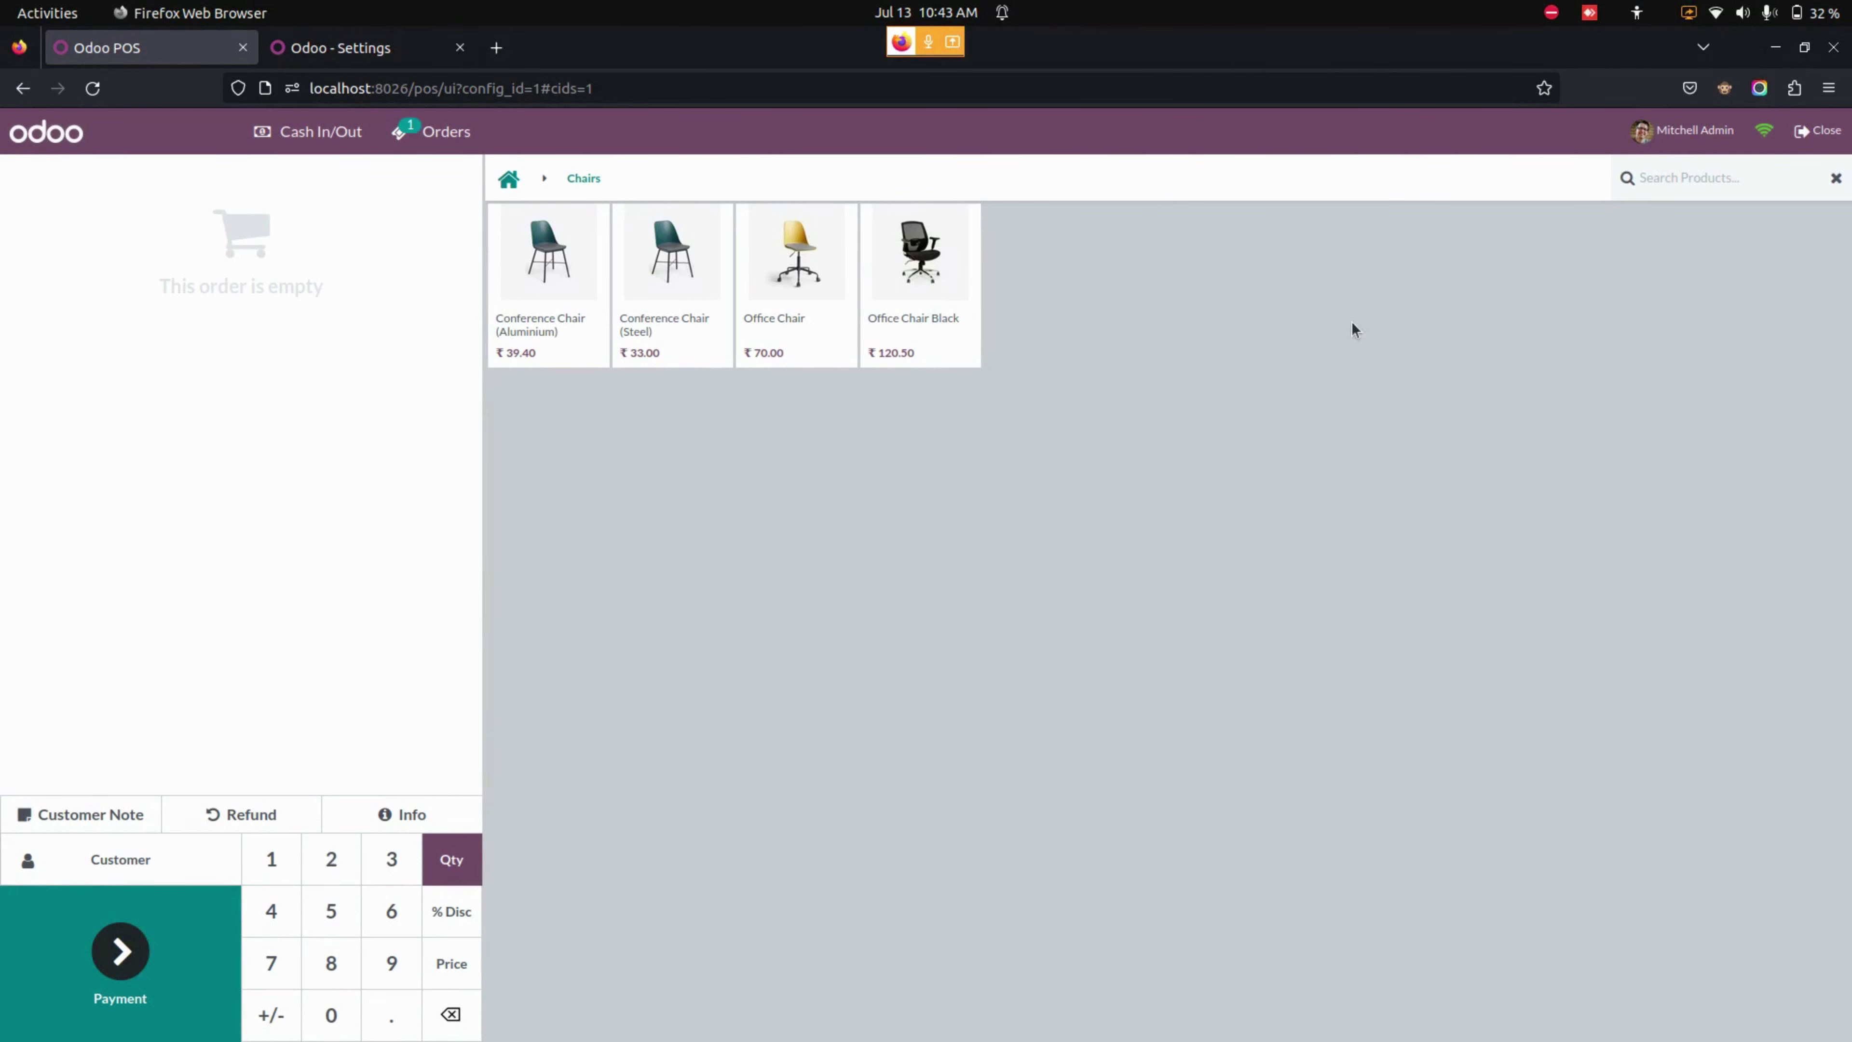
Step: Add one Office Chair Black to the new order with a 2% discount
click(921, 291)
click(473, 914)
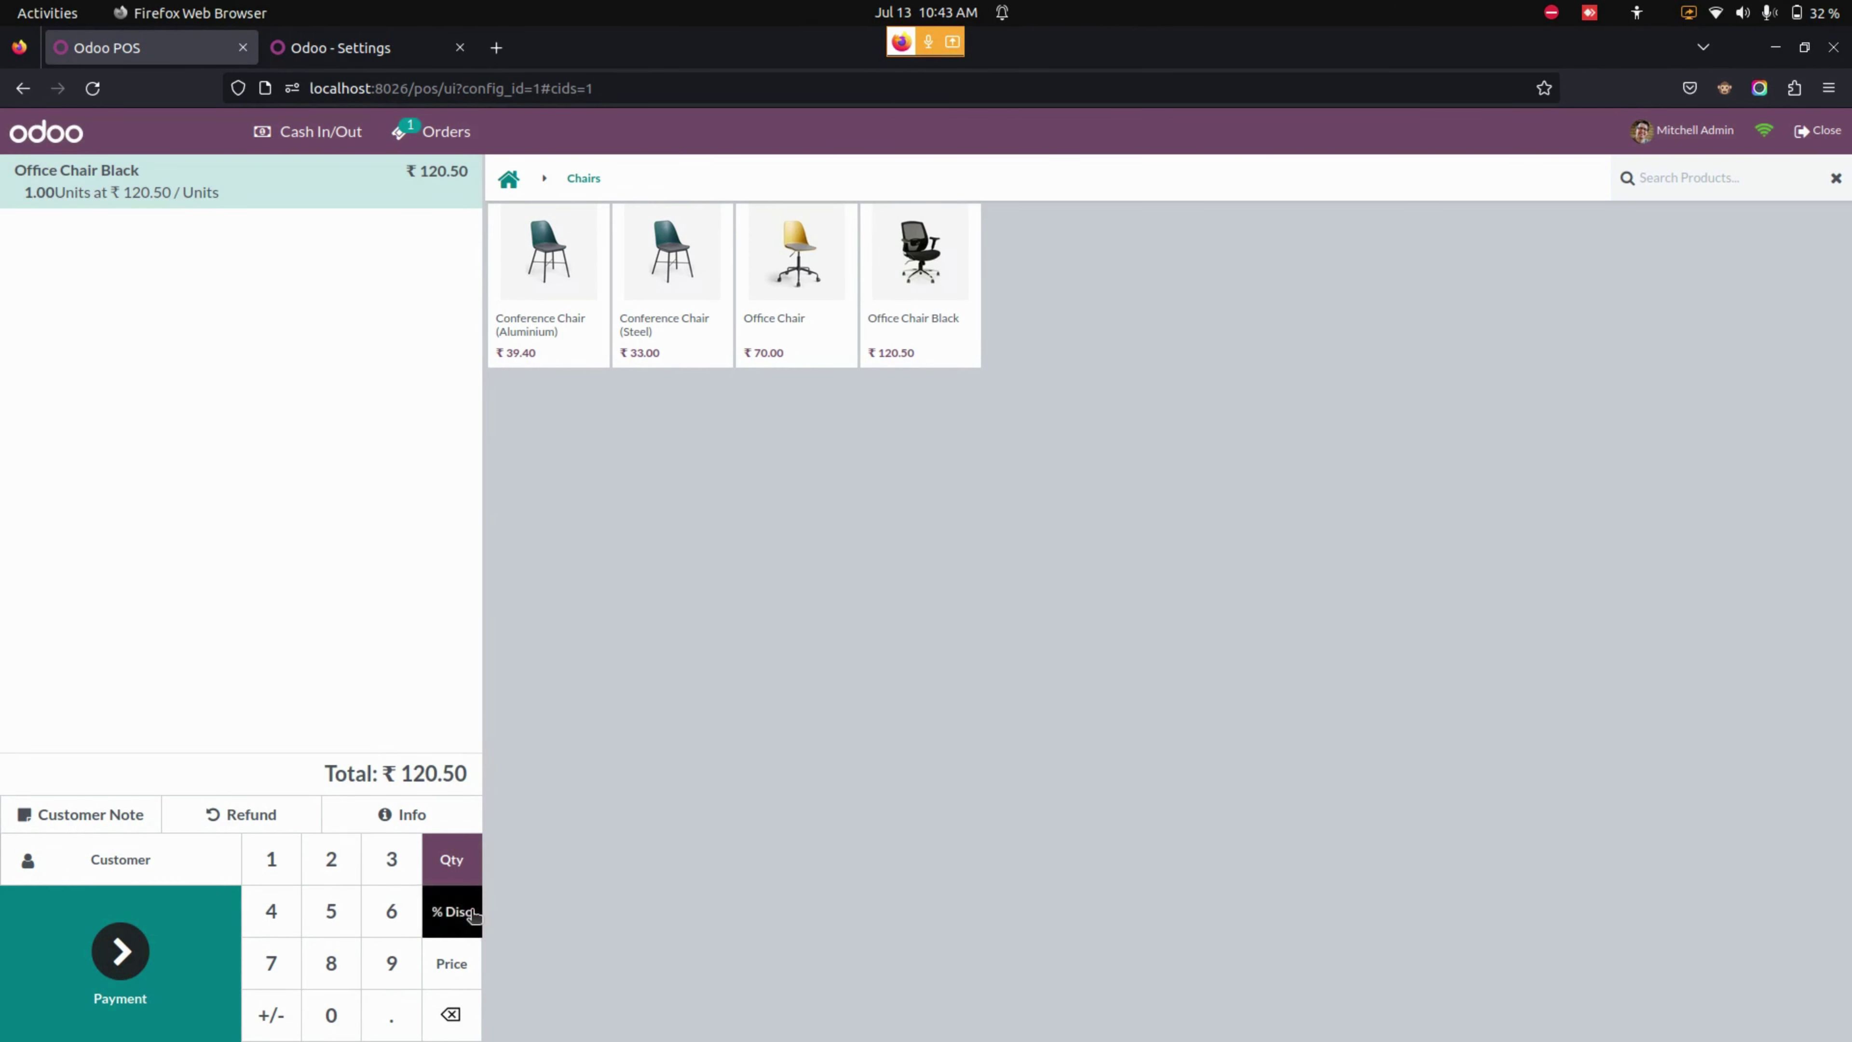
click(331, 868)
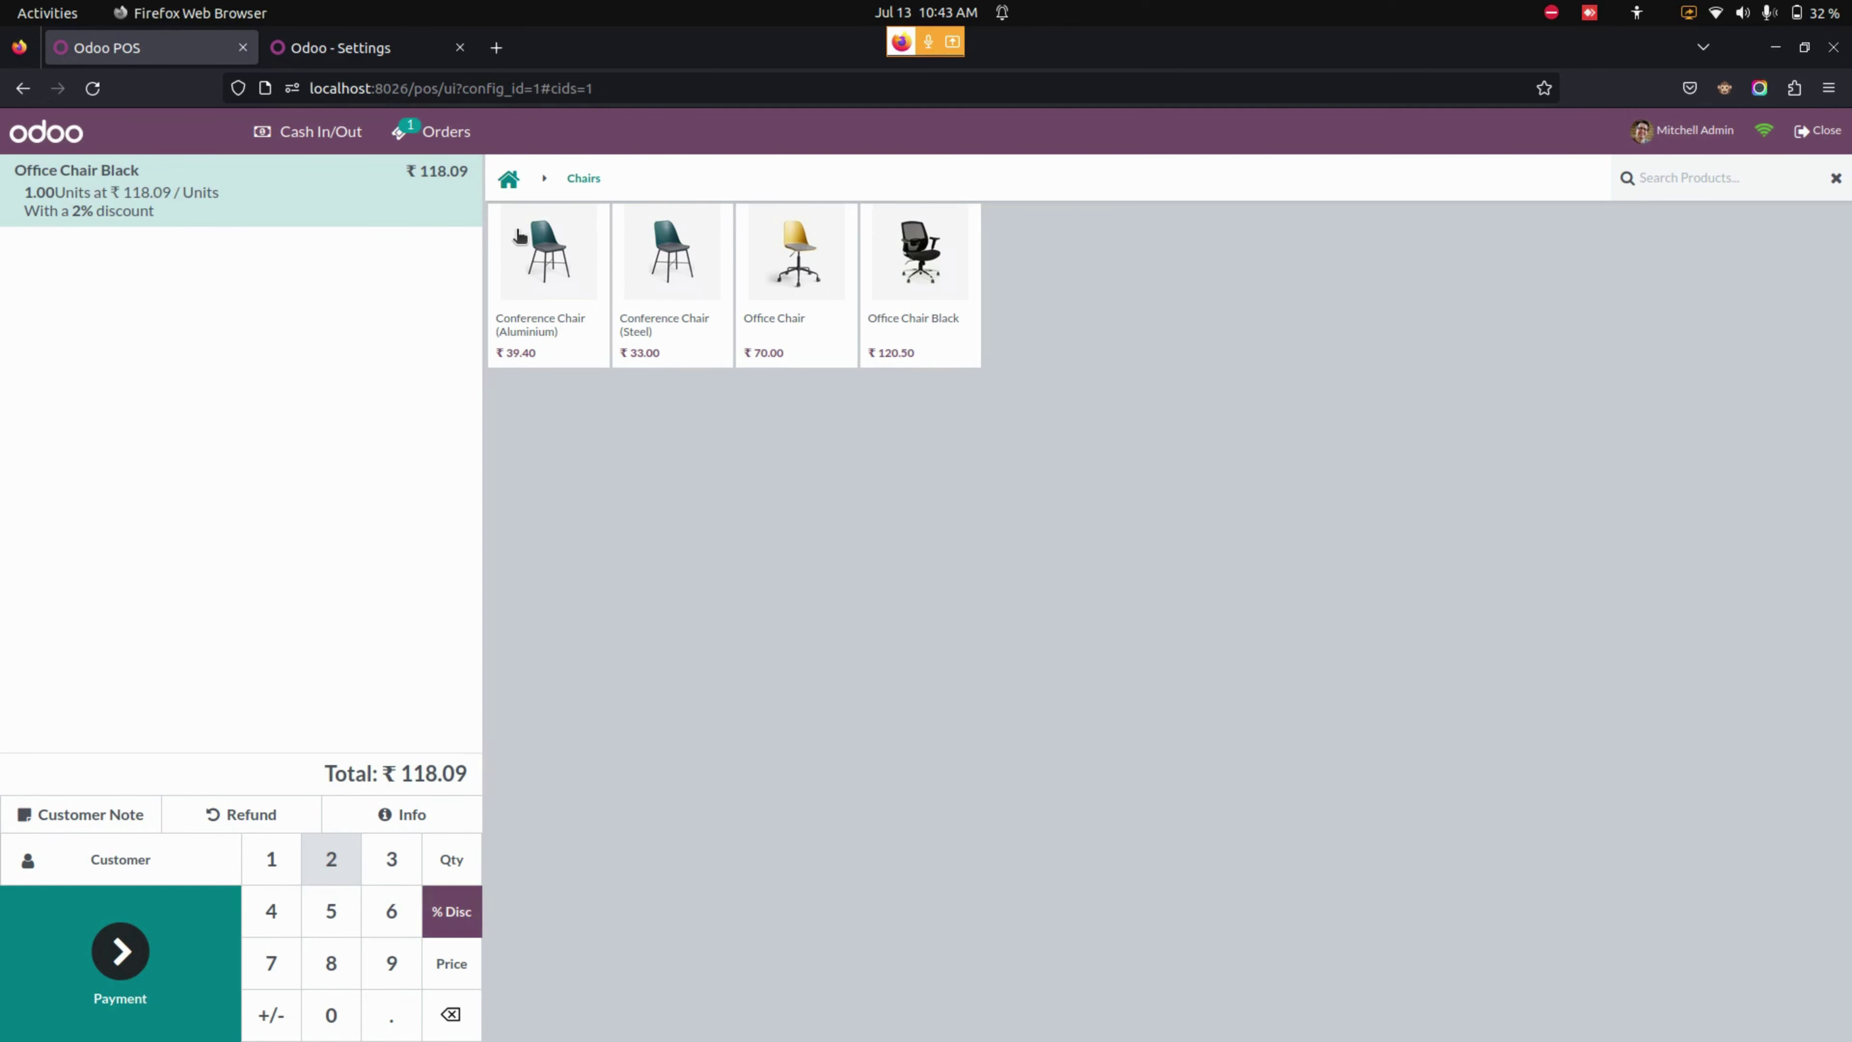
Step: Pay the 2% discounted order with Cash and validate it to produce the receipt
click(169, 958)
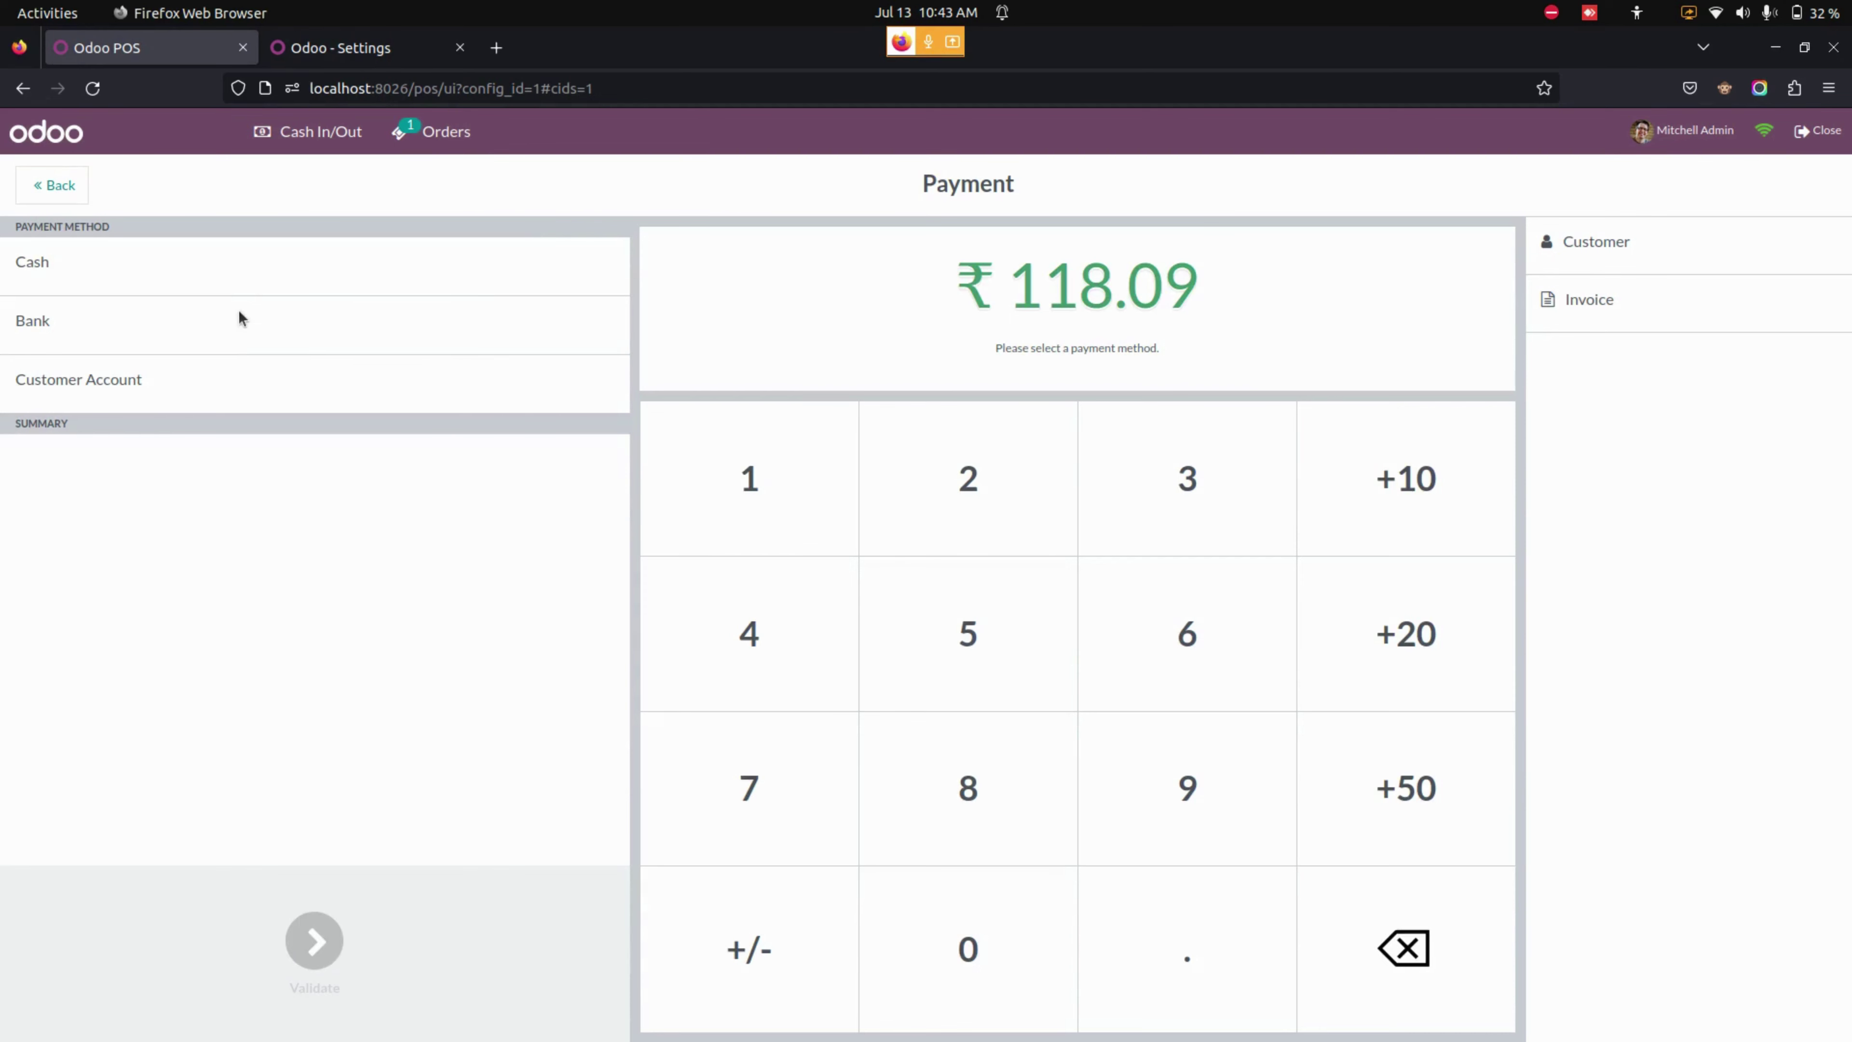
click(269, 286)
click(355, 944)
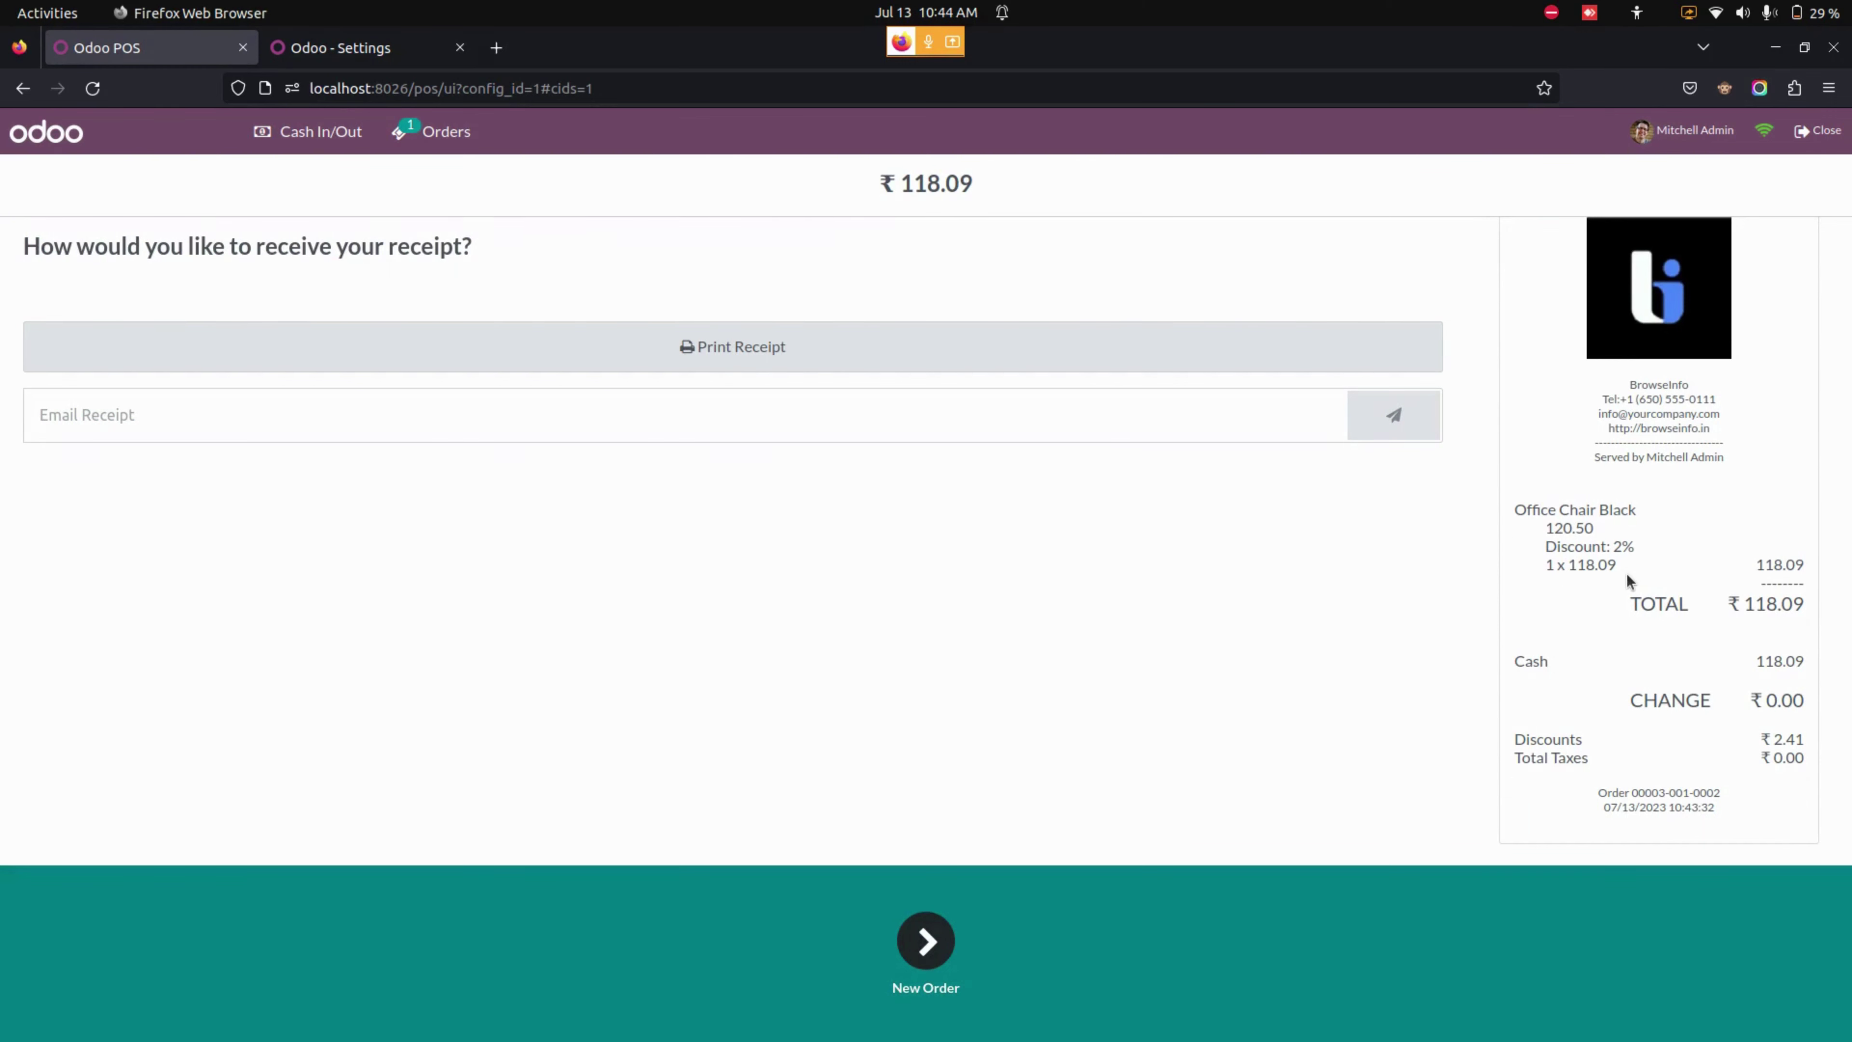
Step: Open the newest order record in the backend to check its percentage discount, then return to the home screen
click(403, 51)
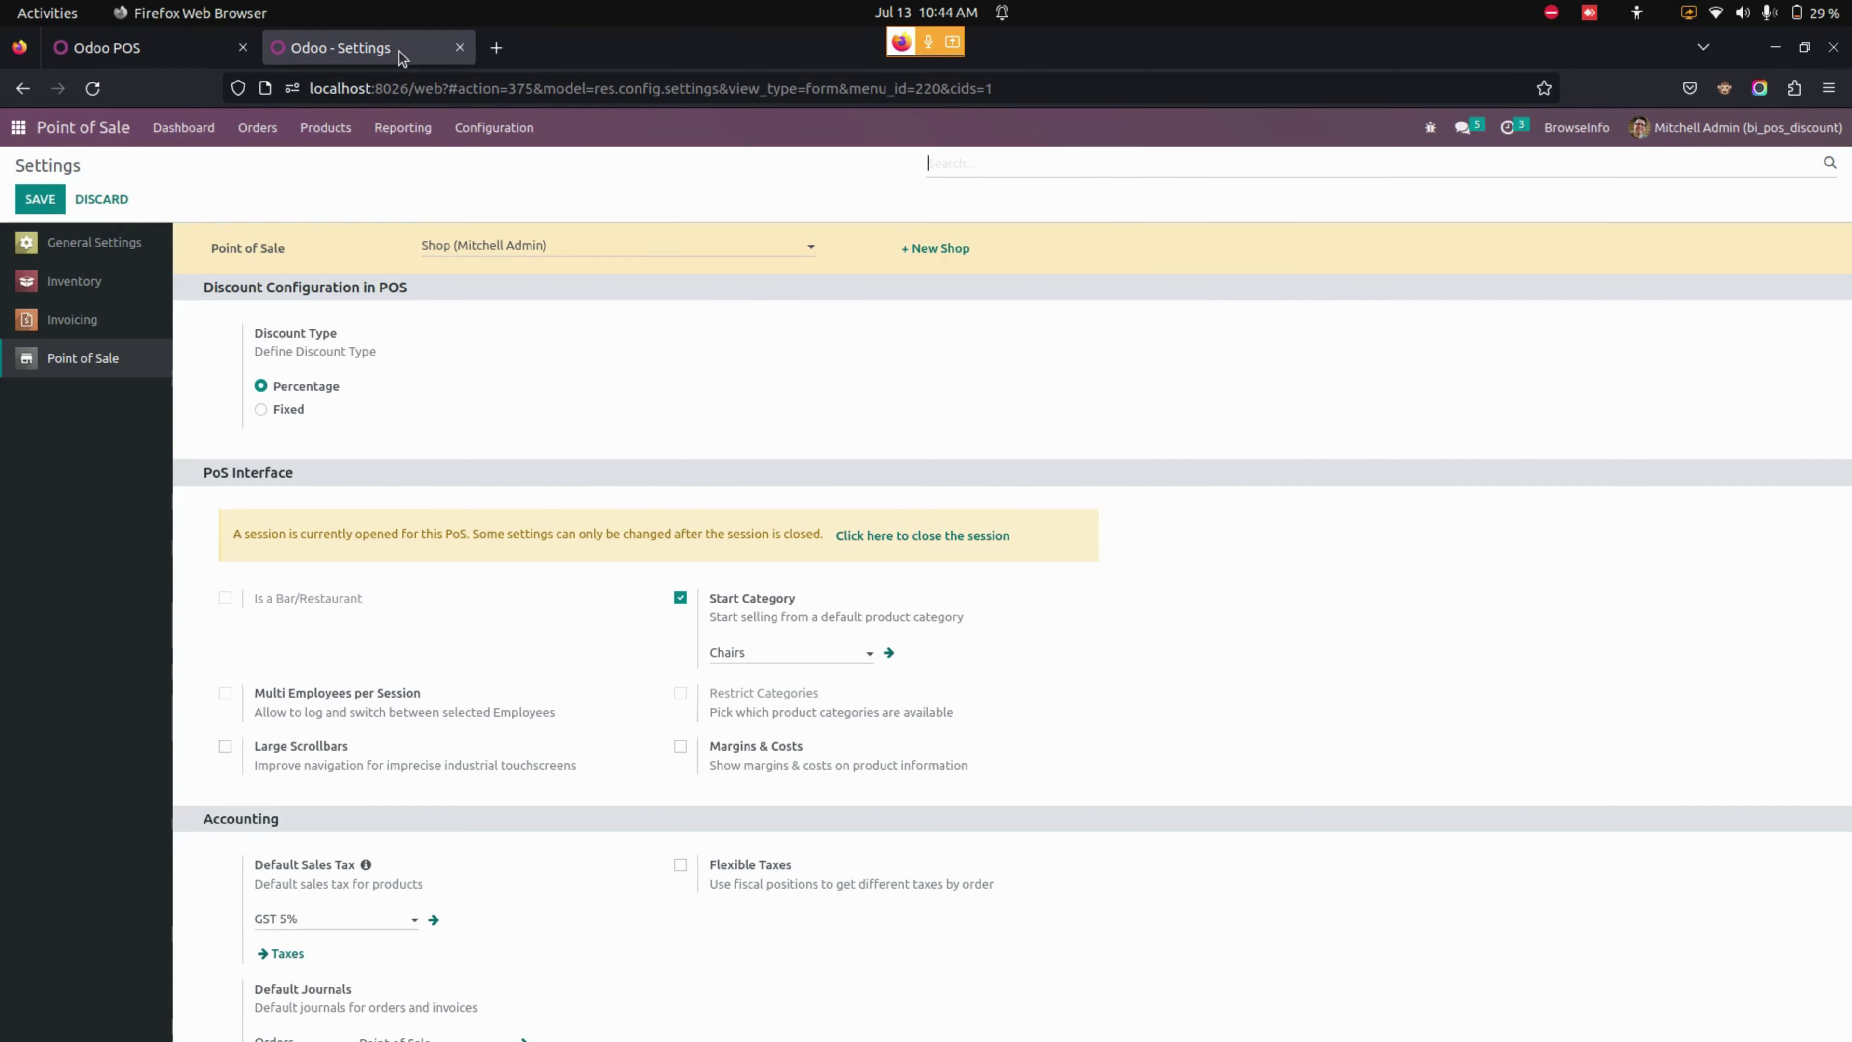
click(259, 137)
click(311, 164)
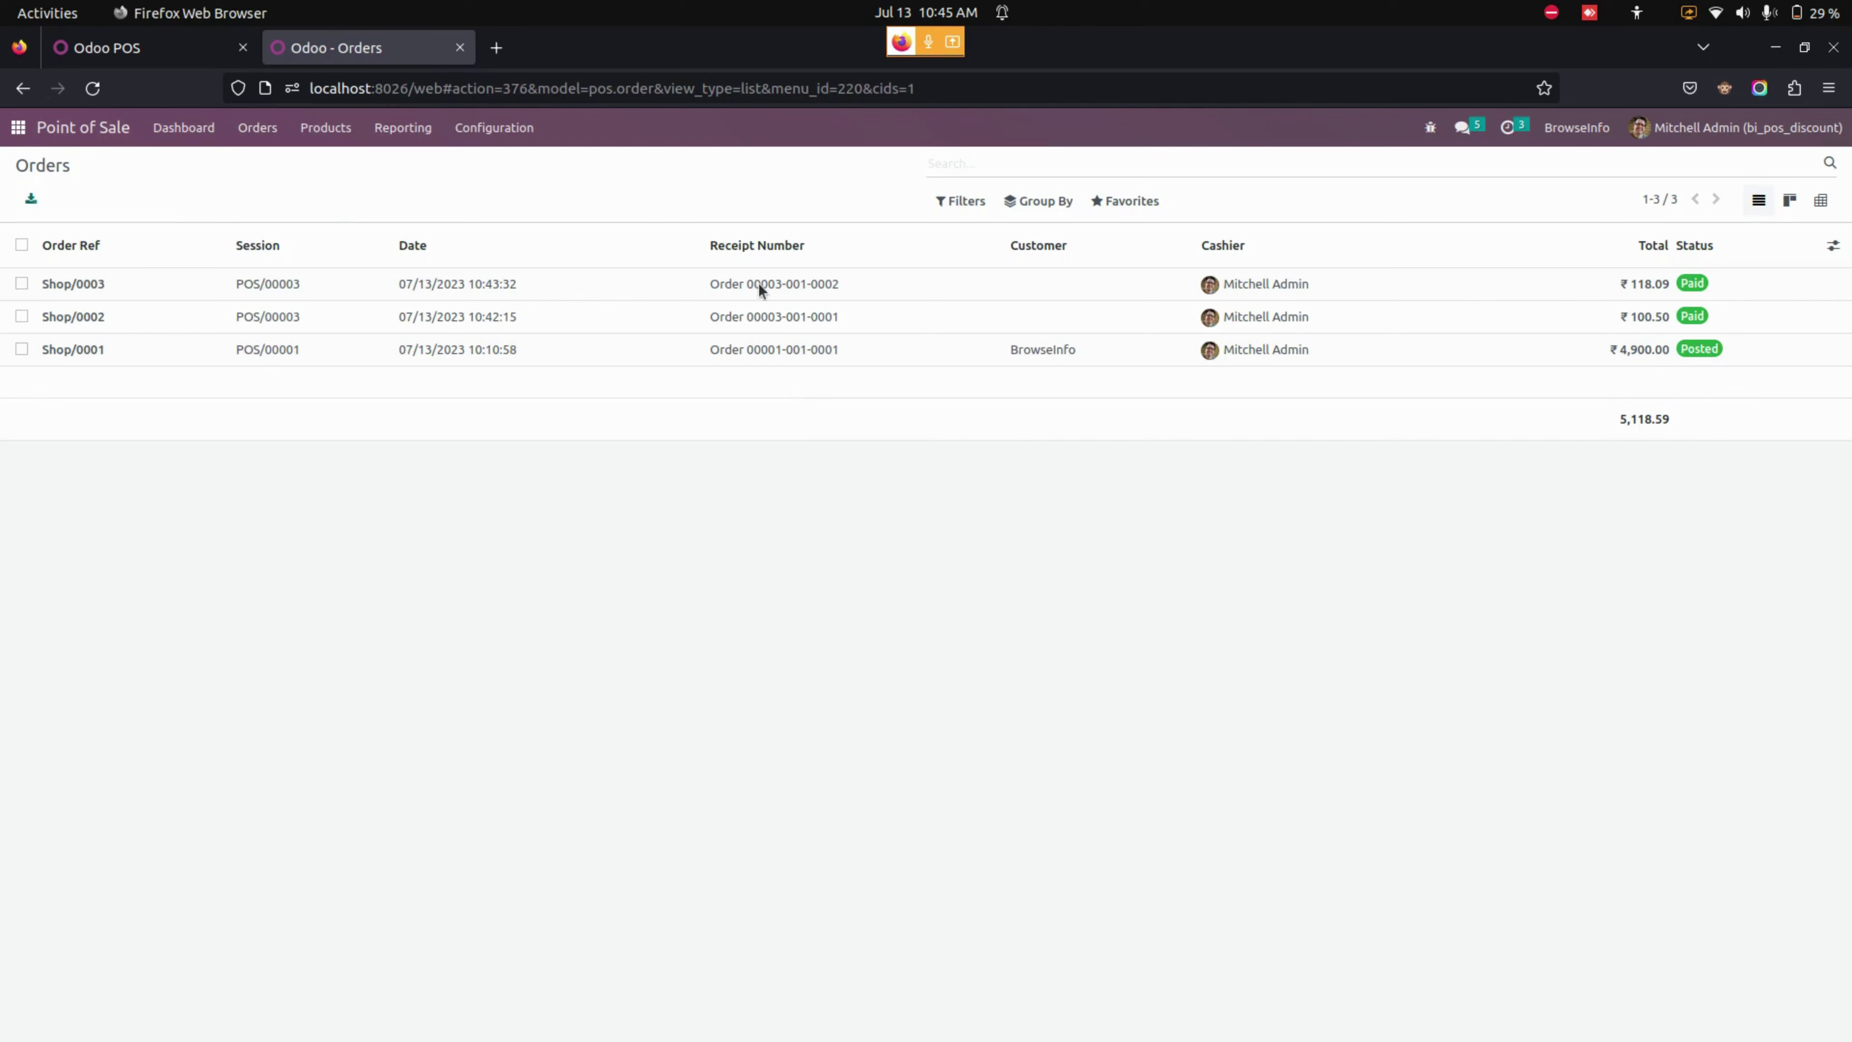
click(758, 283)
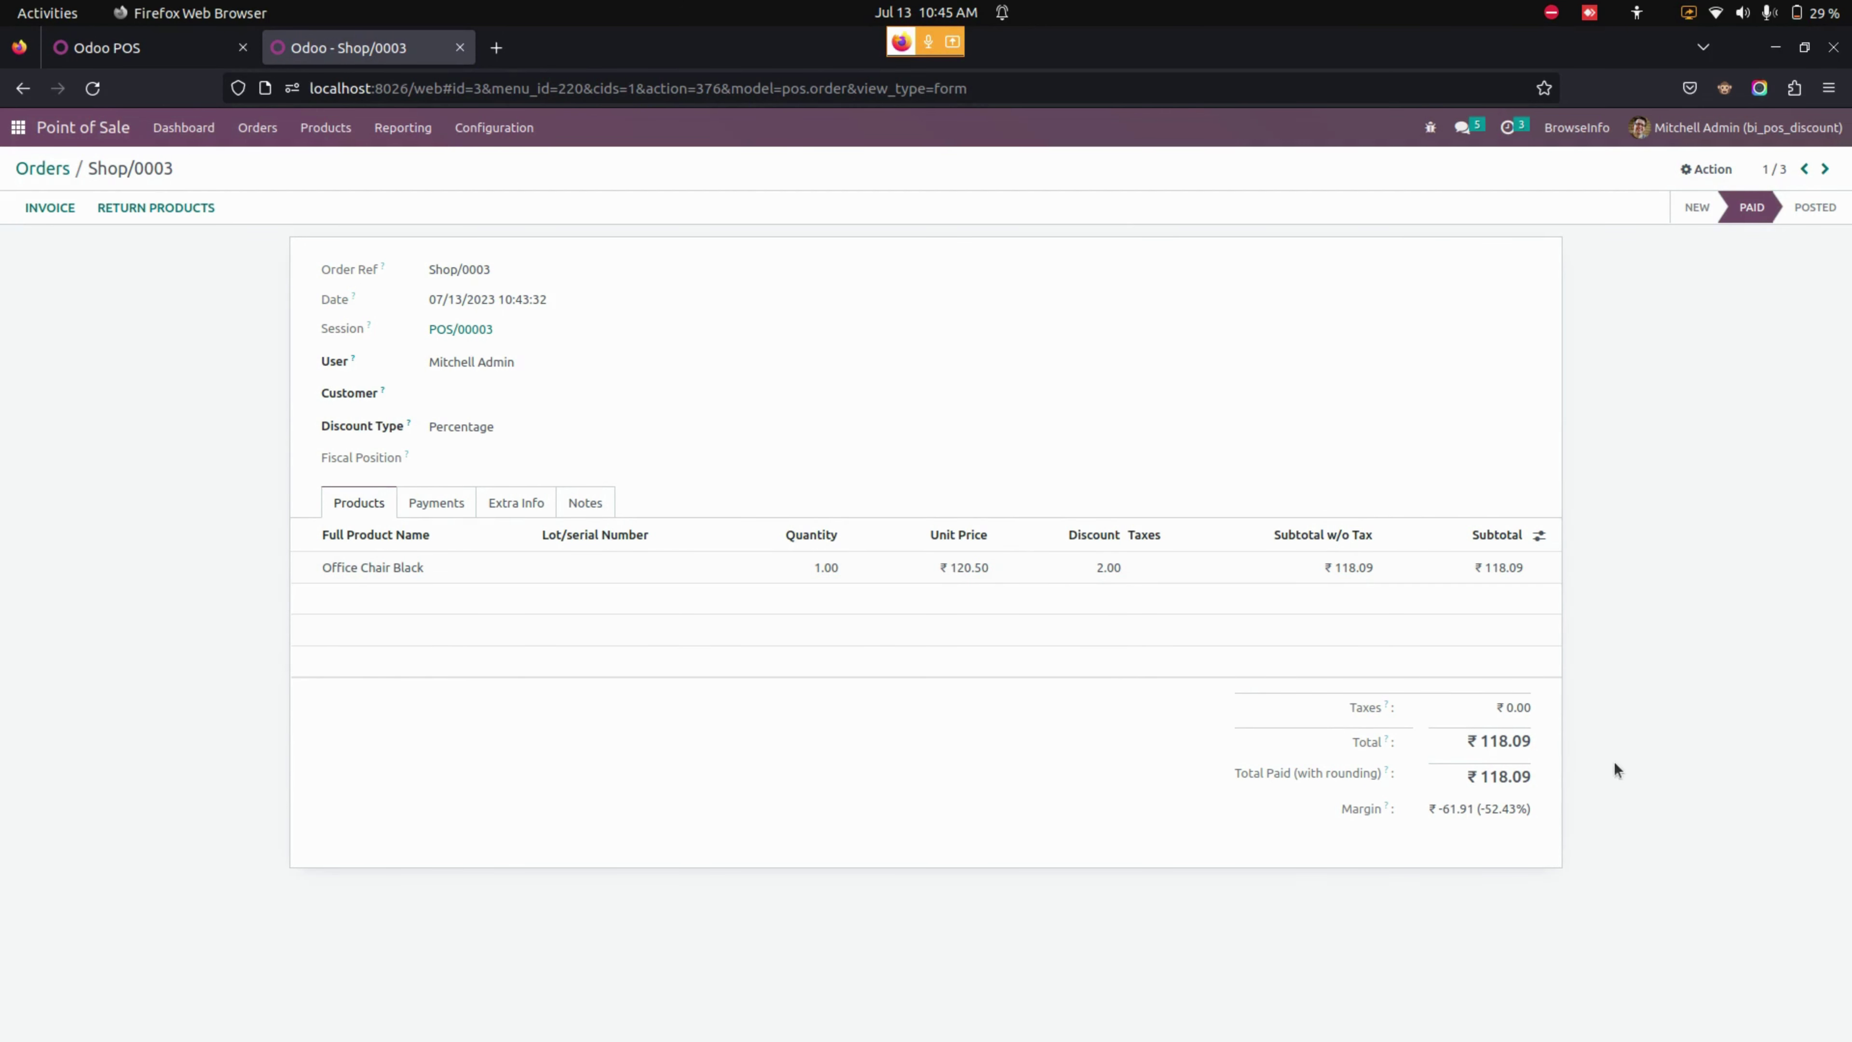
key(alt+h)
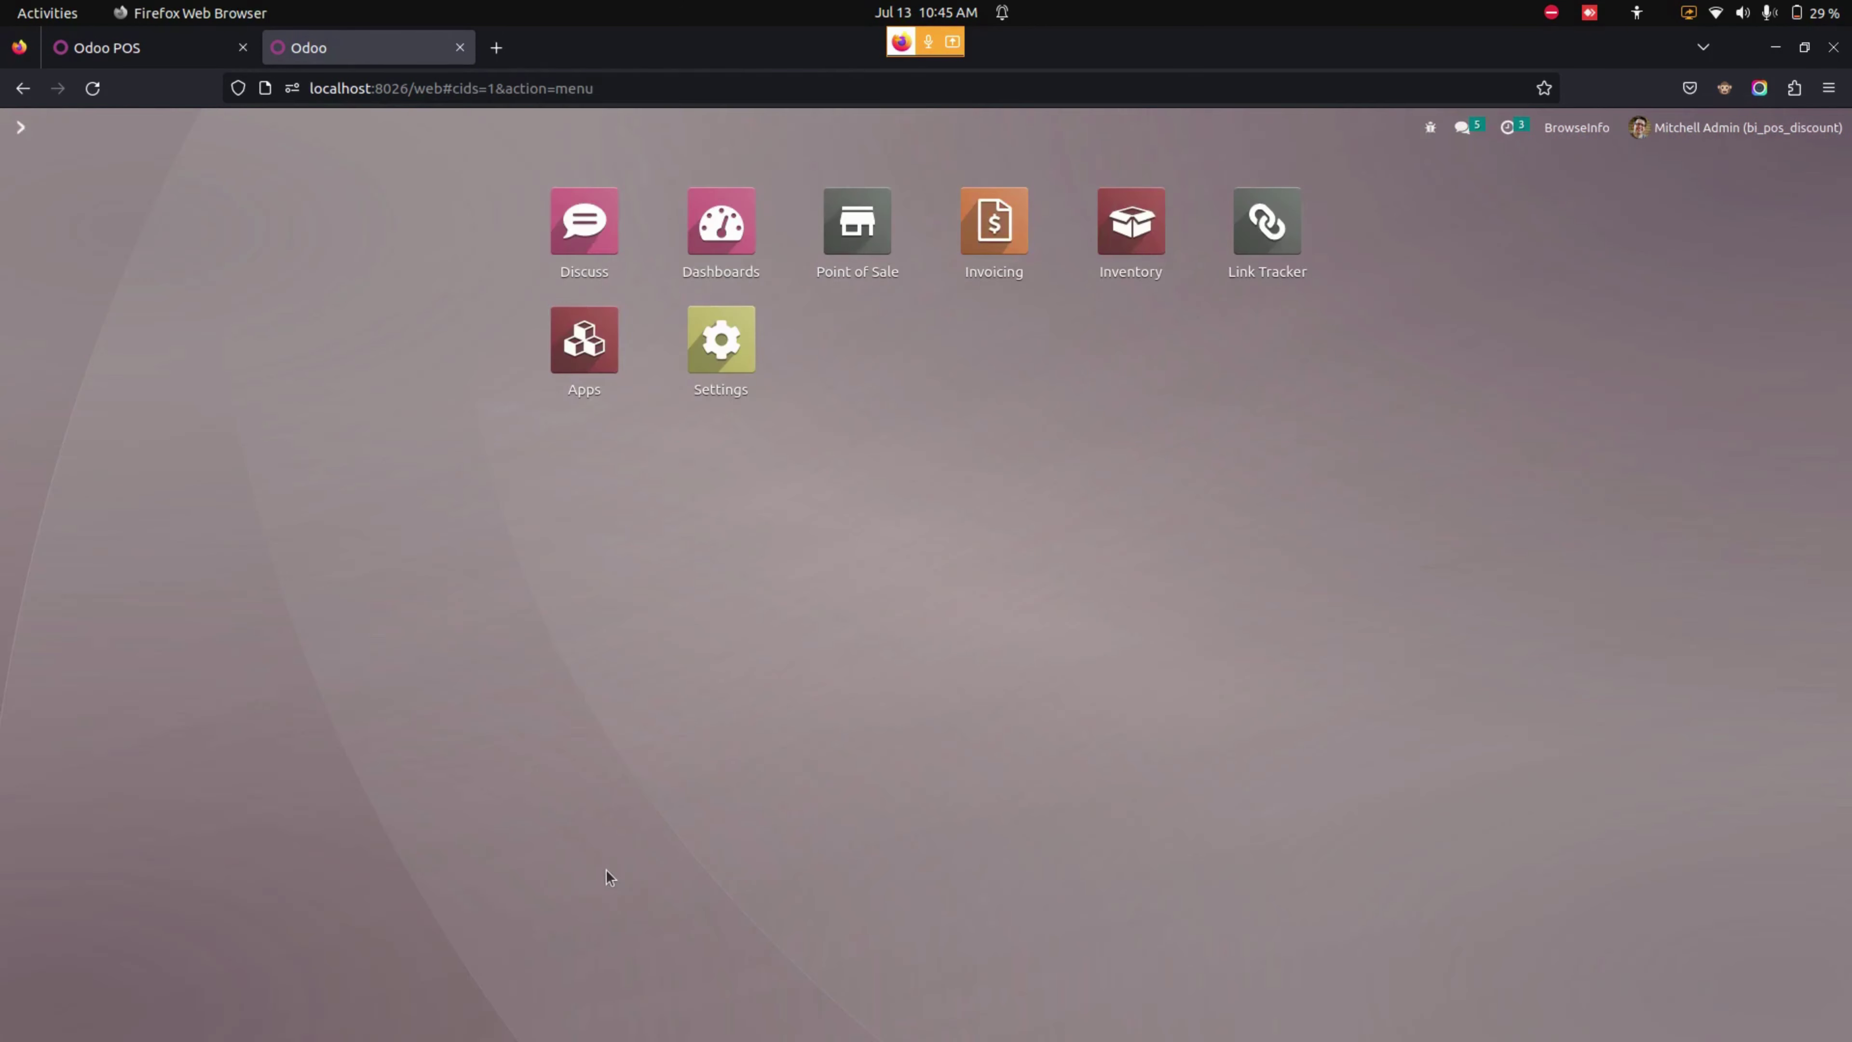